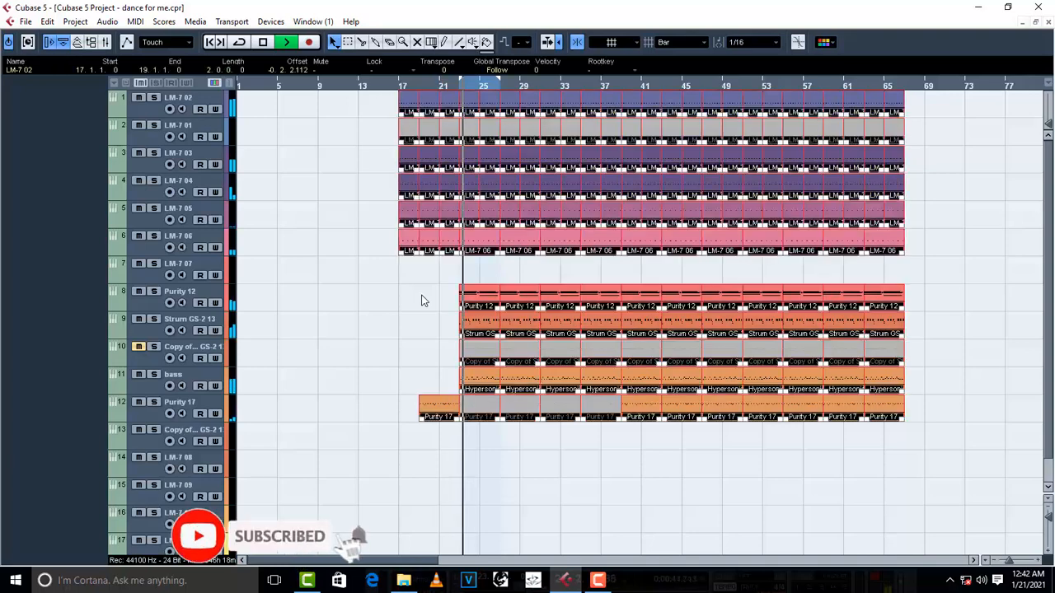
# Set the left and right locators around all events in the project, clear the selection and stop playback
pyautogui.hotkey('ctrl', 'a')
pyautogui.press('p')
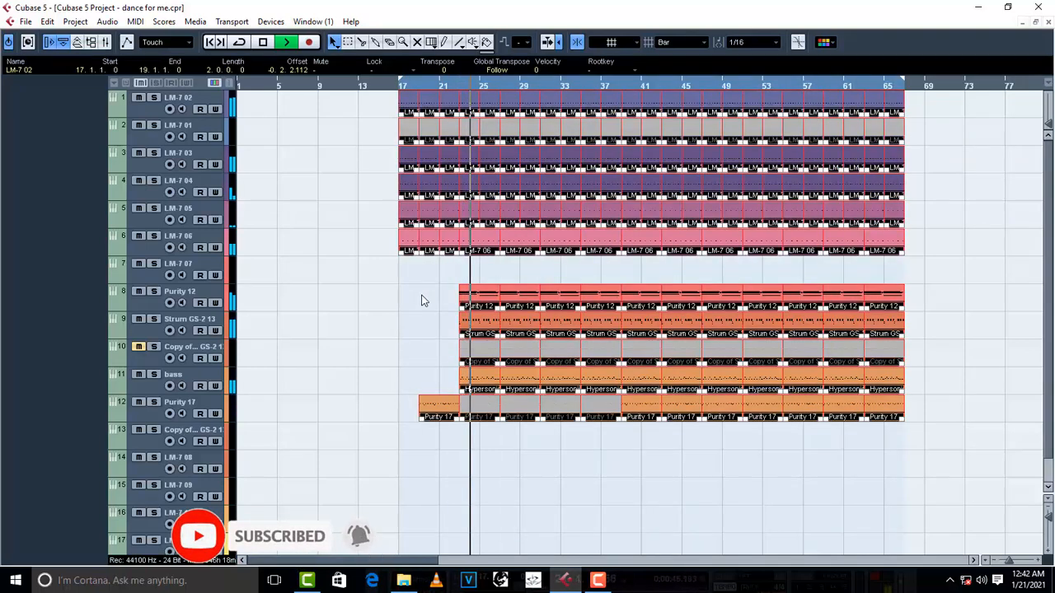
pyautogui.click(395, 382)
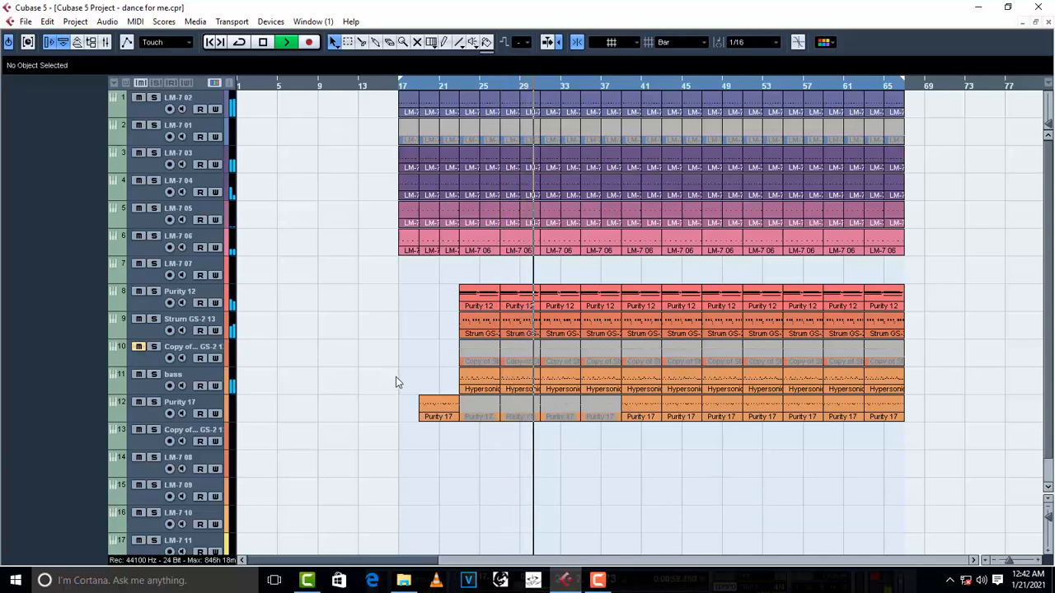
pyautogui.press('space')
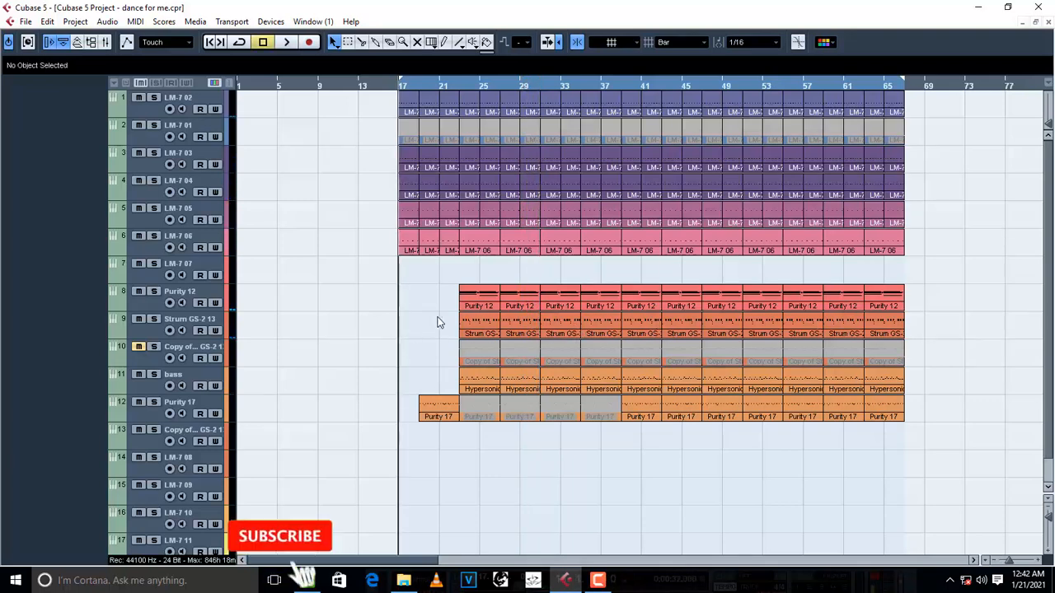
# View the LM7 drum instrument assigned to the LM-7 02 track, and close it
pyautogui.click(162, 117)
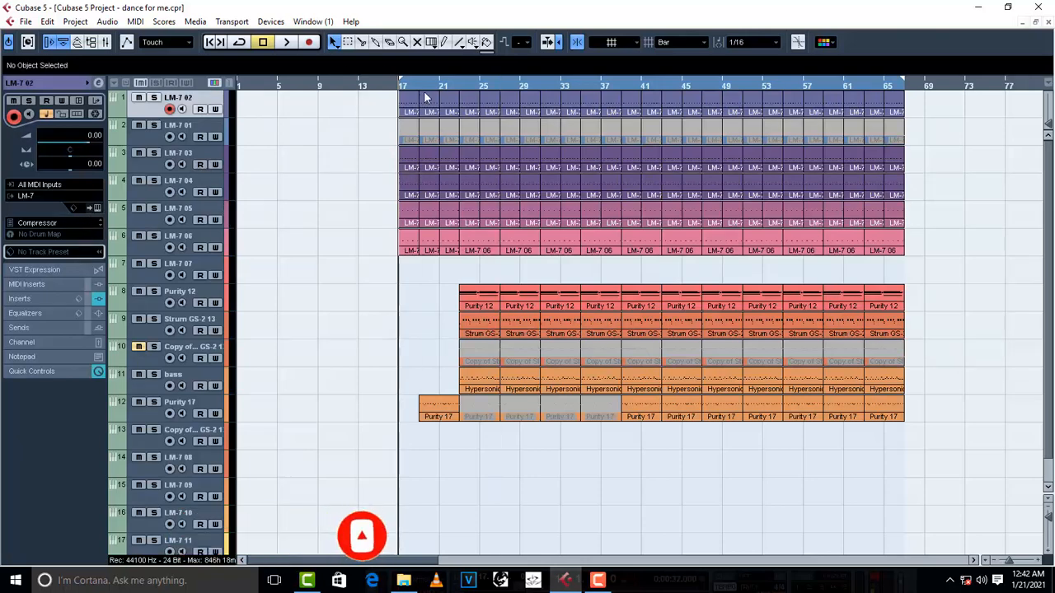
pyautogui.click(97, 207)
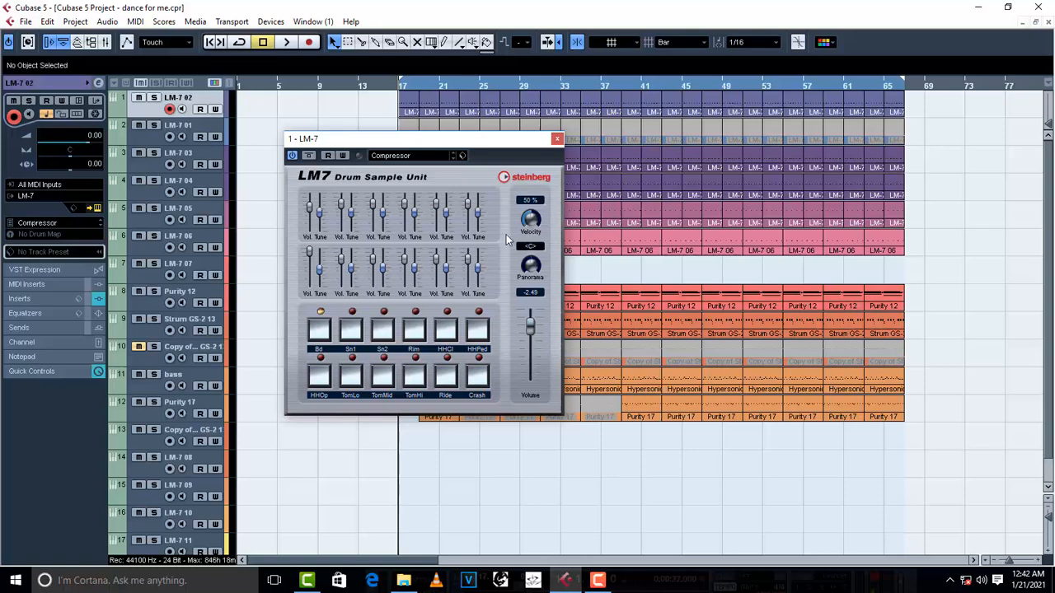
pyautogui.click(557, 140)
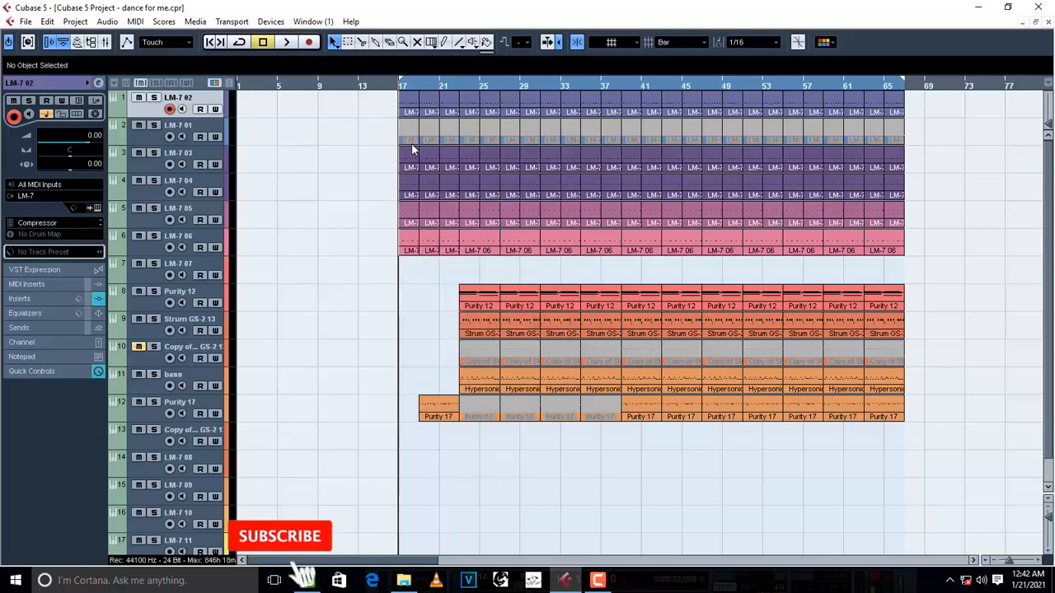
# Solo the LM-7 02 track and play its first part in the Key Editor to review the kick notes
pyautogui.click(154, 98)
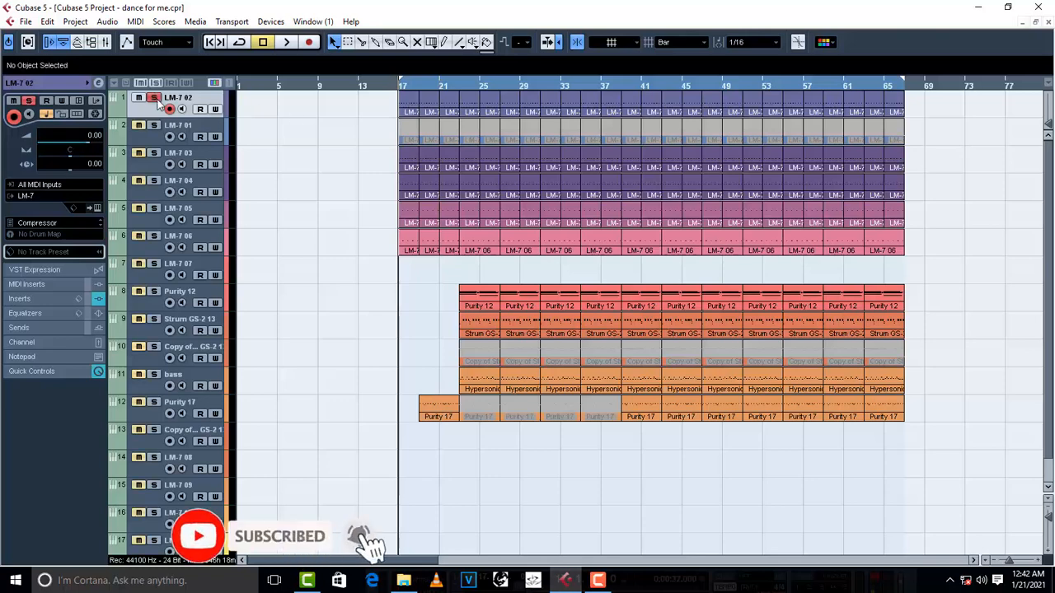
pyautogui.doubleClick(425, 104)
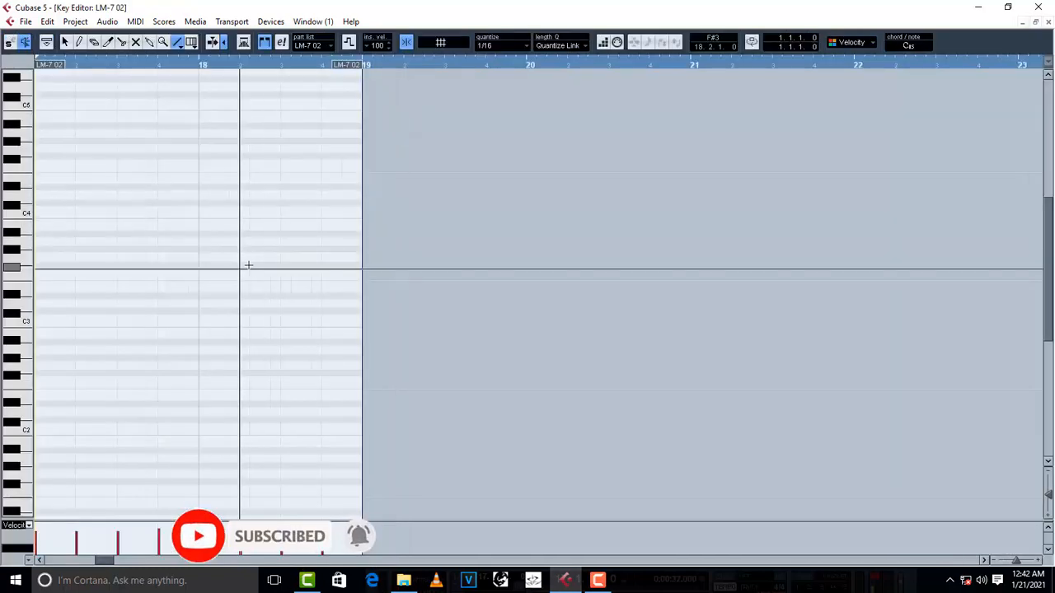
pyautogui.scroll(-3, 256, 280)
pyautogui.press('space')
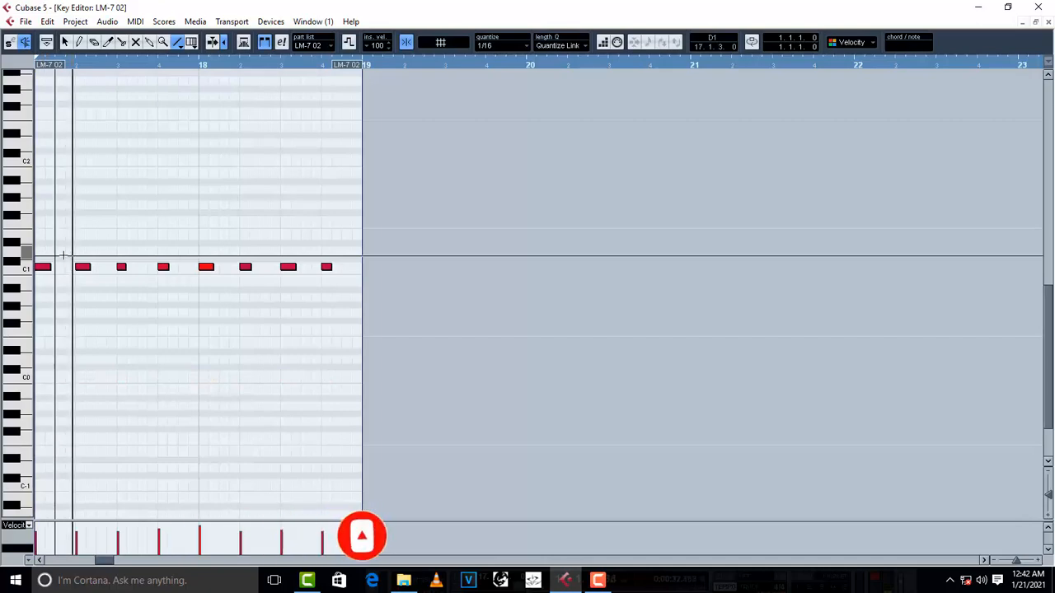
pyautogui.press('h')
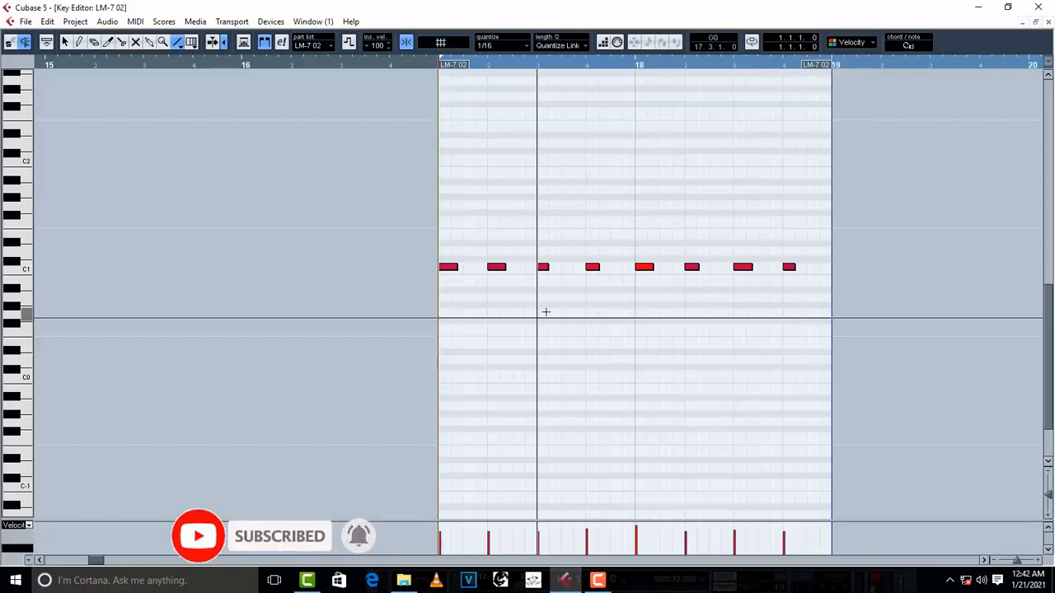
pyautogui.press('space')
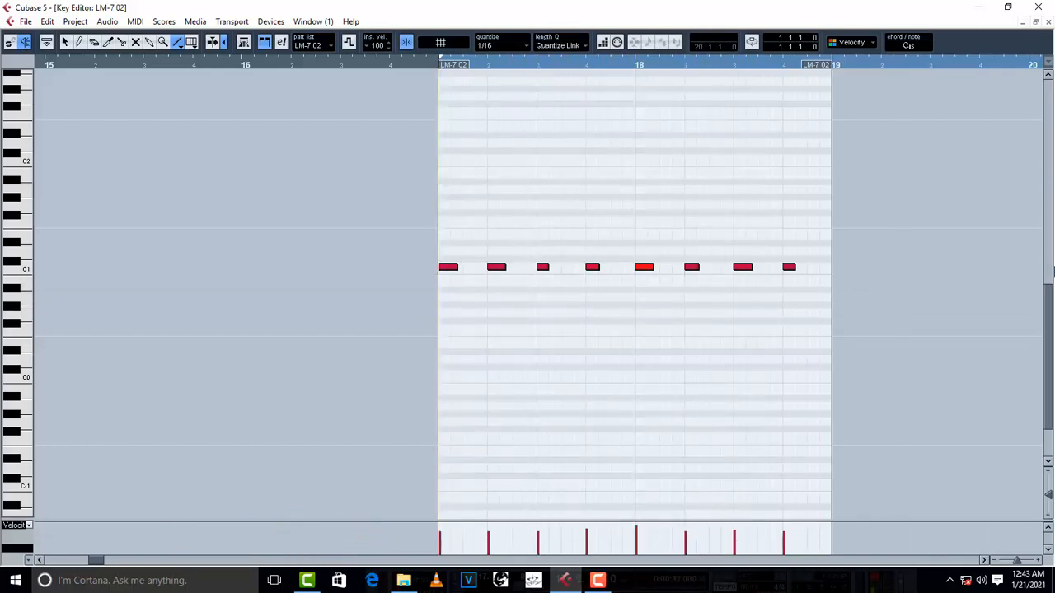
pyautogui.click(1050, 22)
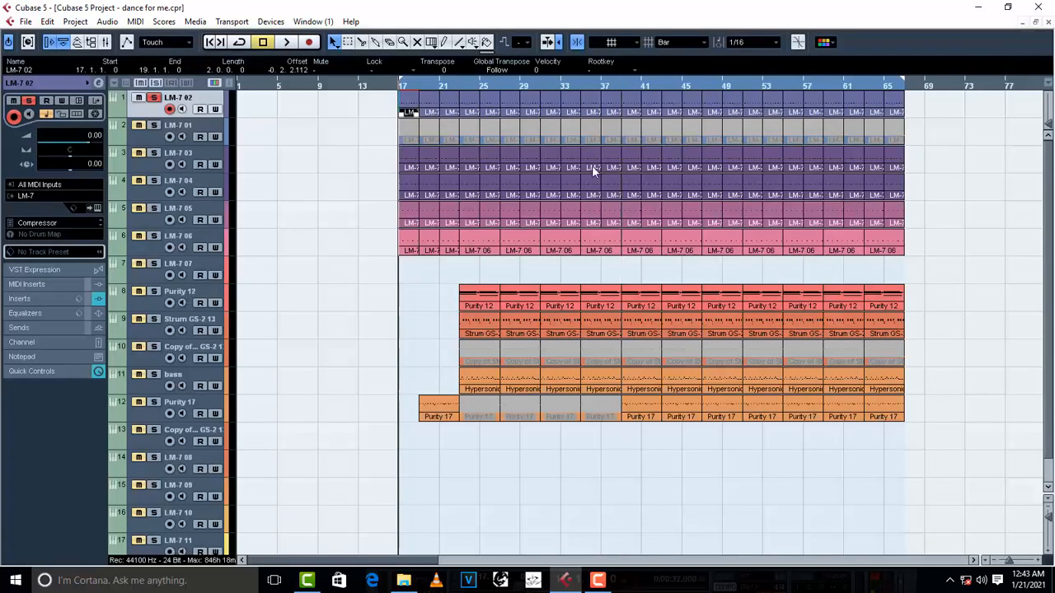
# Open the RCompressor Stereo insert on the LM-7 02 channel and play the track through it
pyautogui.click(98, 83)
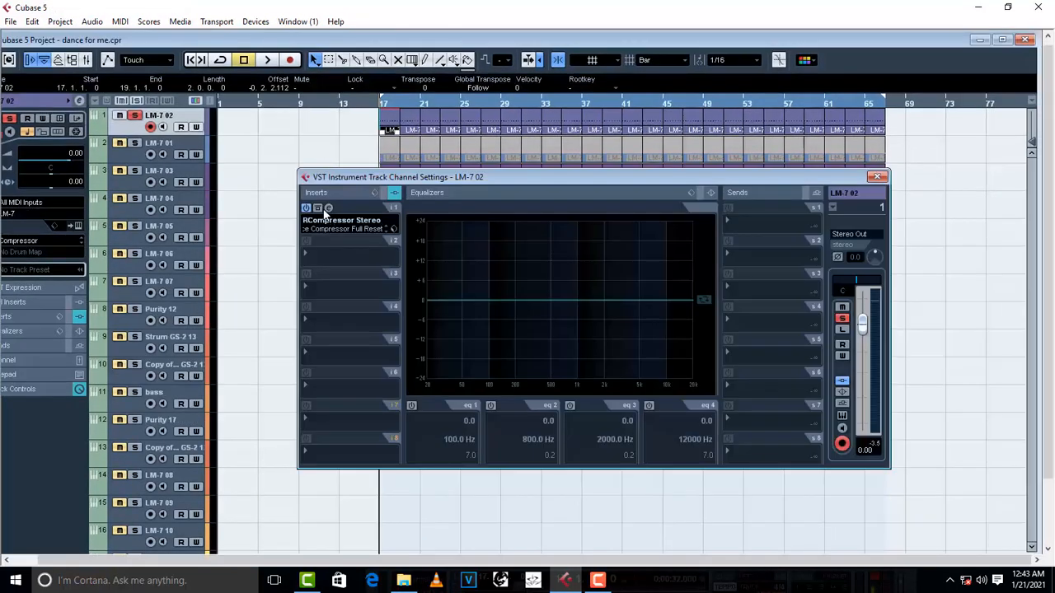
pyautogui.click(327, 208)
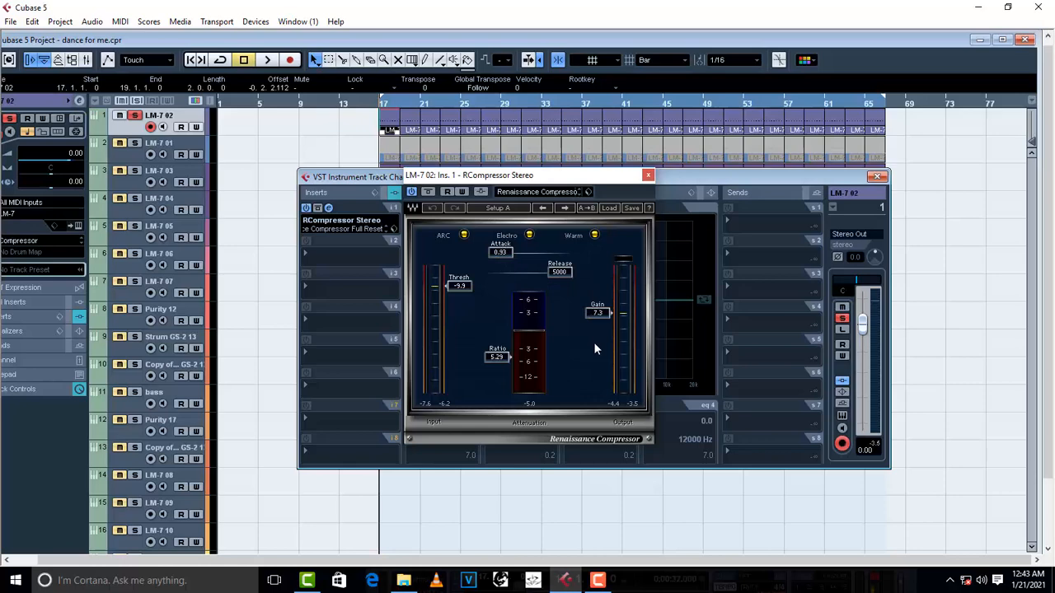
pyautogui.press('space')
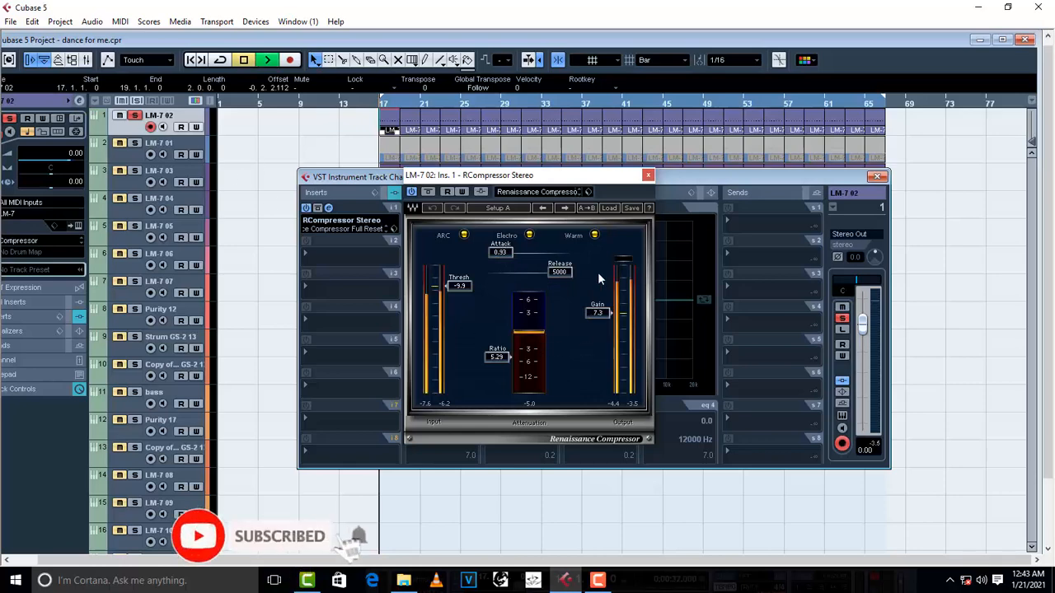
# Compare the soloed LM-7 02 track with RCompressor switched off and switched back on
pyautogui.click(412, 193)
pyautogui.press('space')
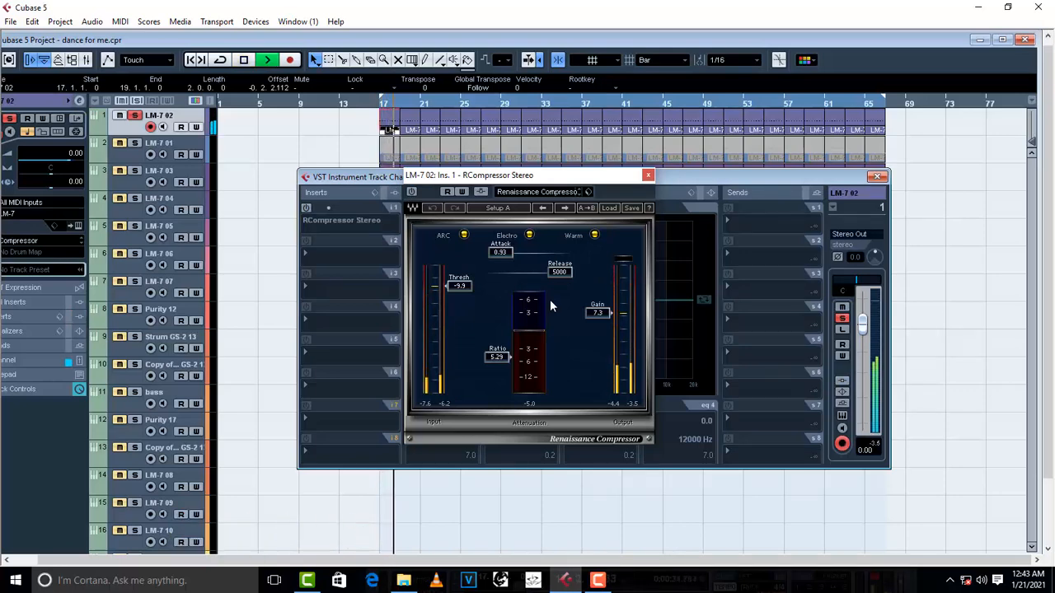
pyautogui.press('space')
pyautogui.click(412, 193)
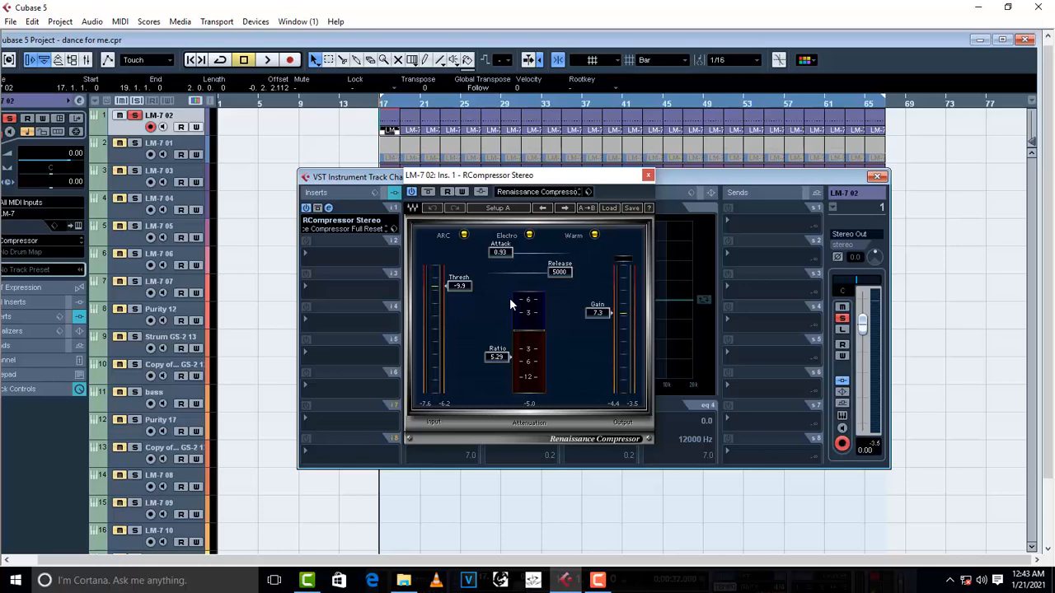
pyautogui.press('space')
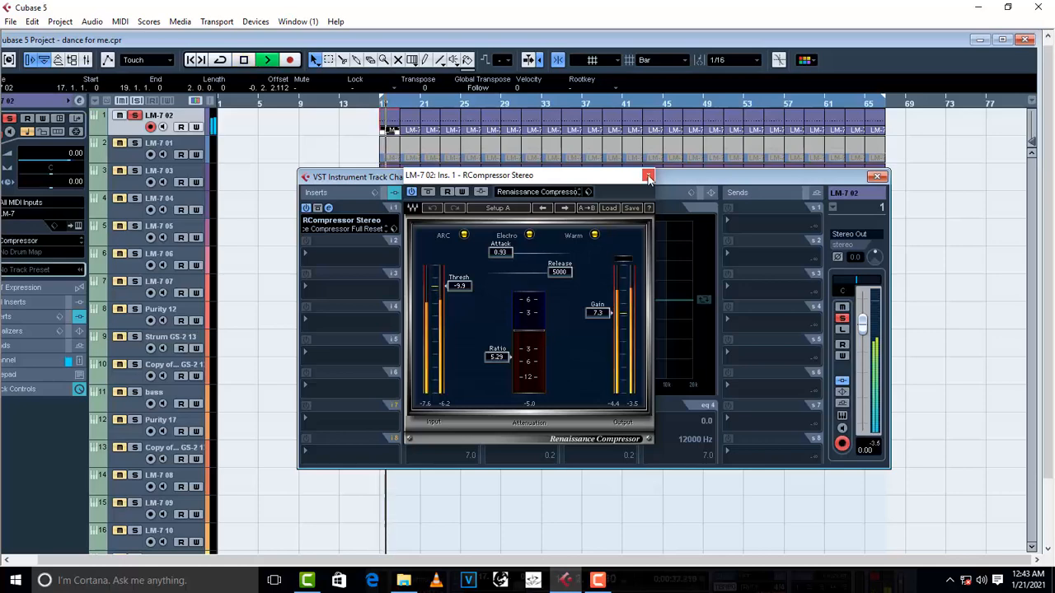
pyautogui.press('space')
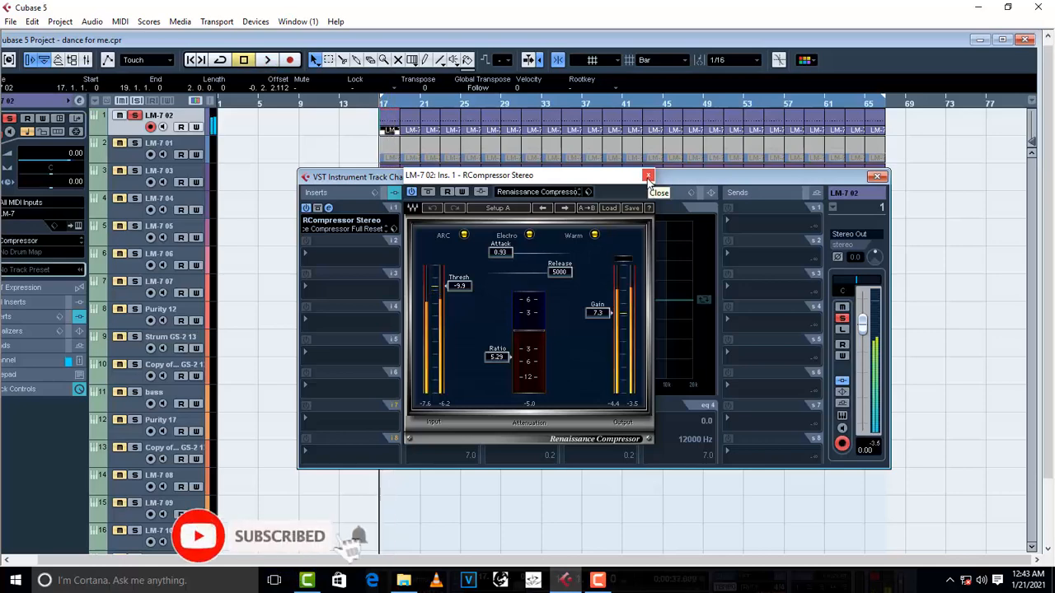
# Close the compressor and channel settings windows and take the LM-7 02 track out of solo
pyautogui.click(649, 176)
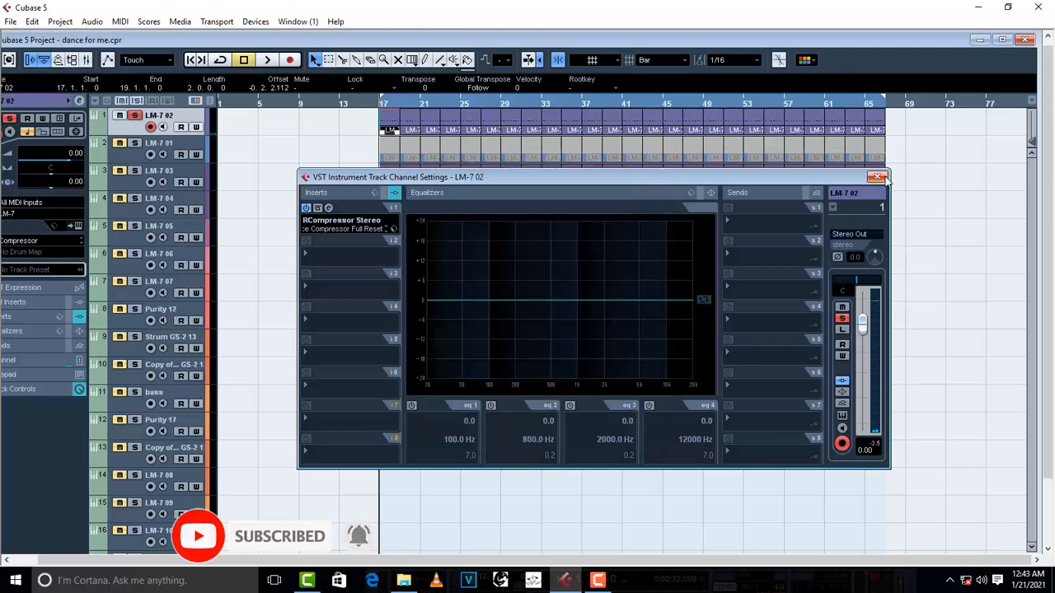
pyautogui.click(877, 177)
pyautogui.click(135, 117)
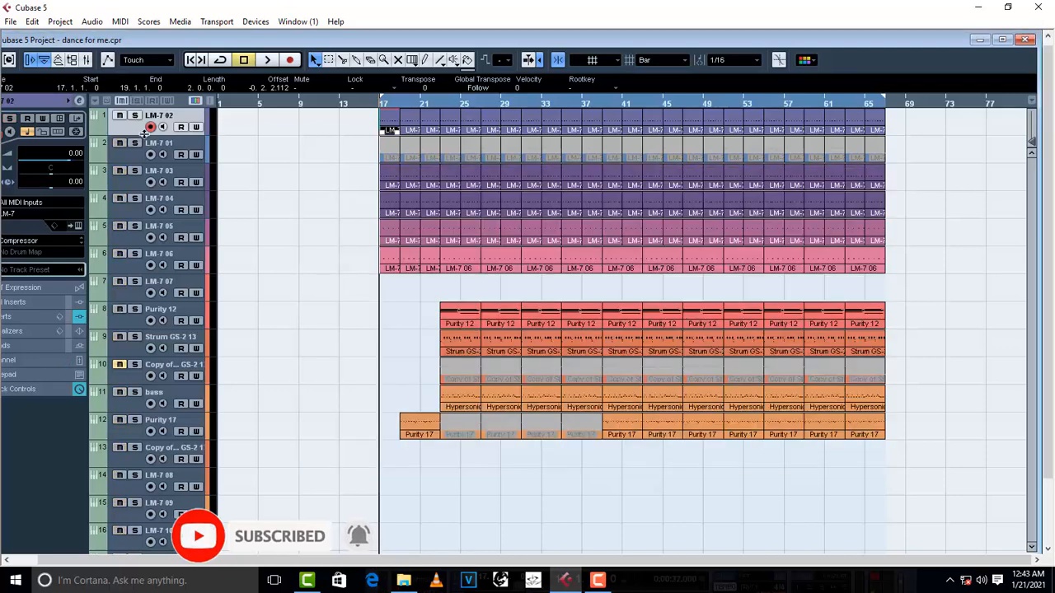
# Select the LM-7 03 track, maximize the project window and audition the track in solo
pyautogui.click(148, 176)
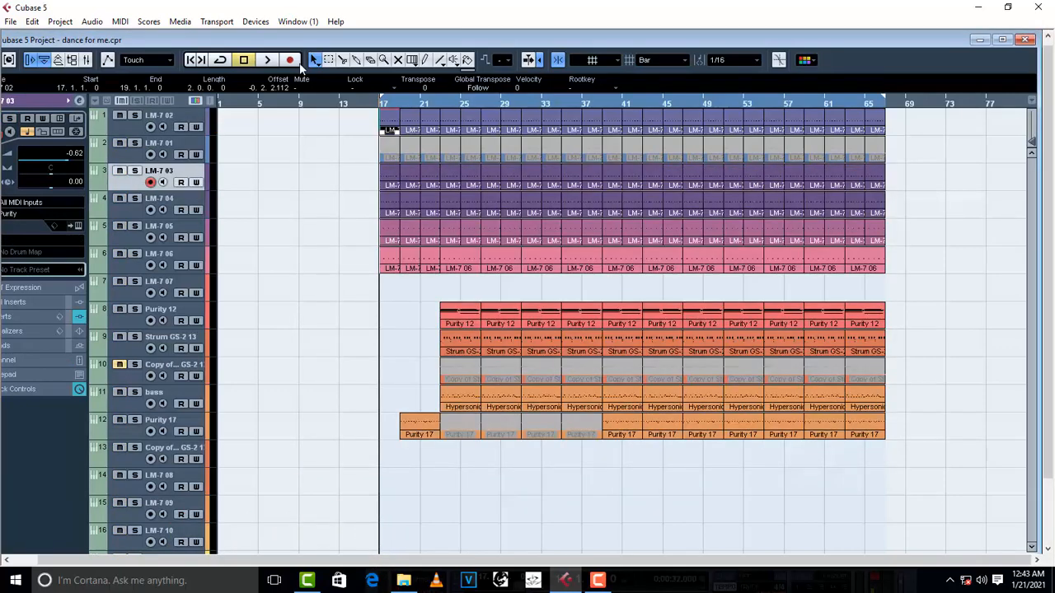
pyautogui.doubleClick(337, 37)
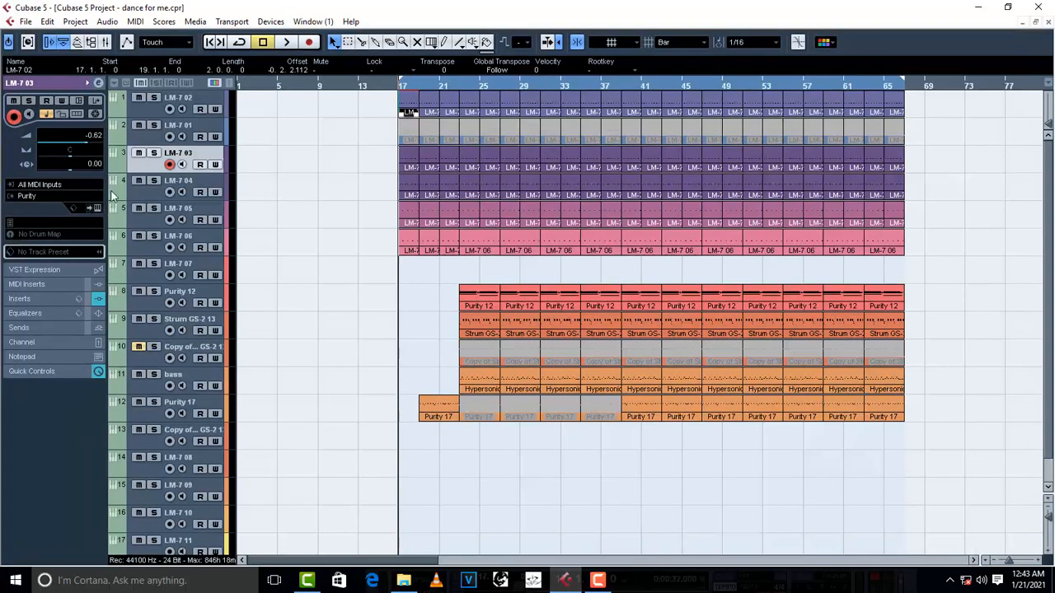
pyautogui.click(151, 155)
pyautogui.press('space')
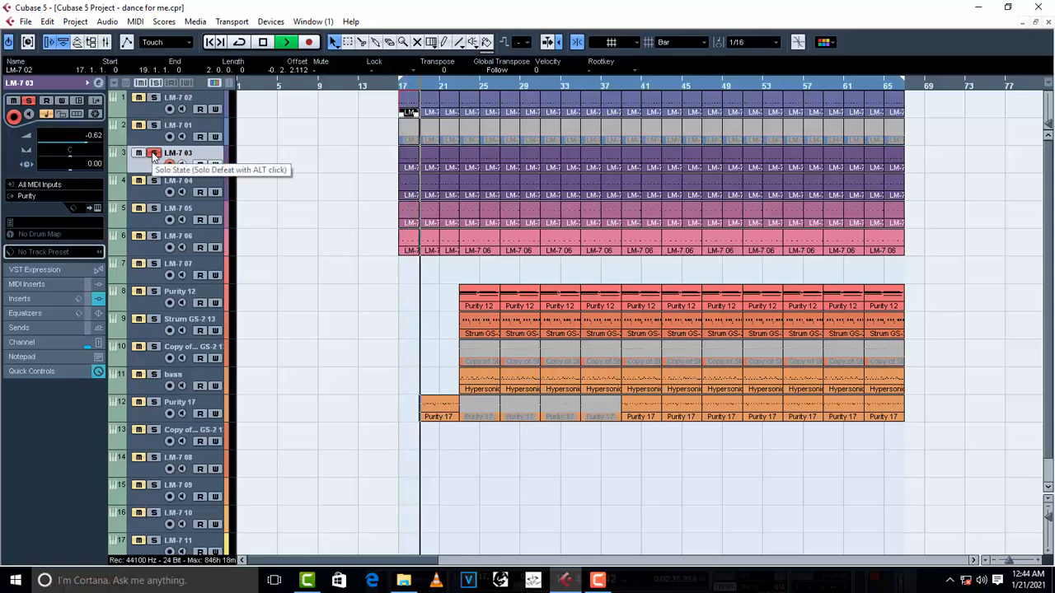
pyautogui.press('space')
pyautogui.click(151, 155)
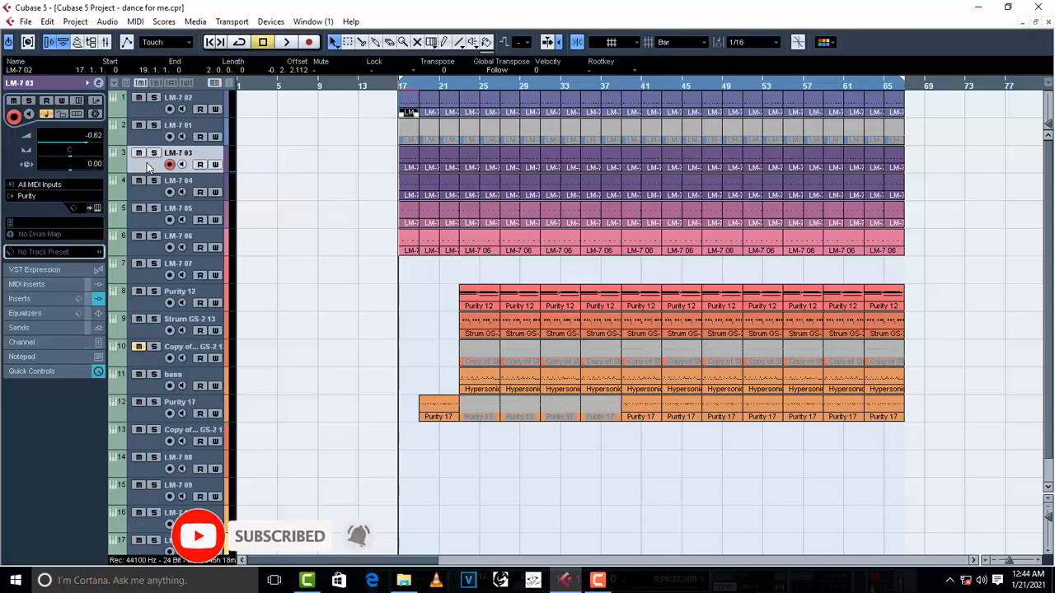
# Inspect the Purity instrument and its Drum presets on the LM-7 03 track, playing the track soloed
pyautogui.click(97, 209)
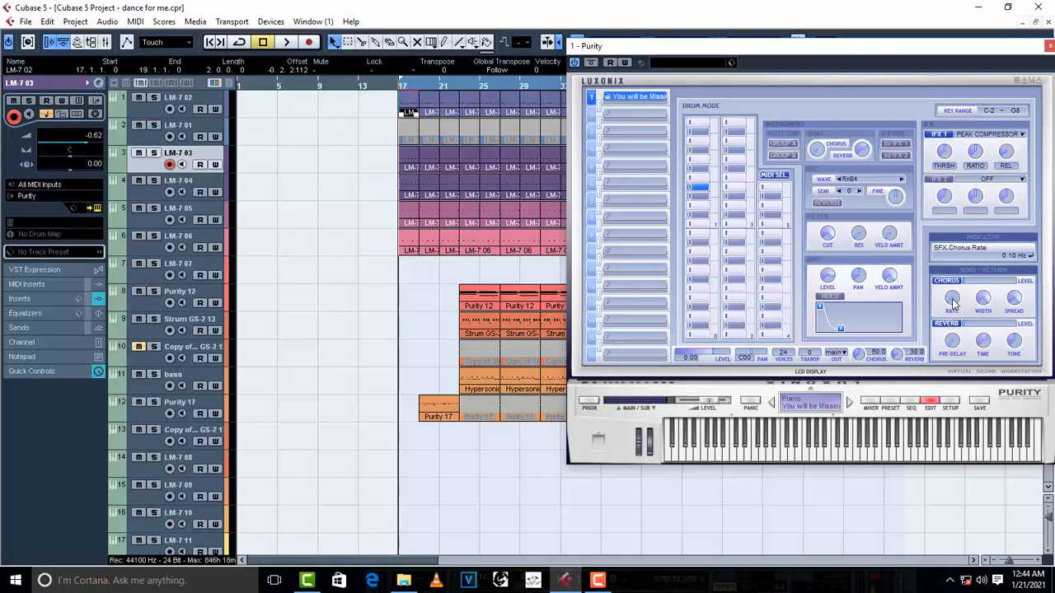
pyautogui.moveTo(968, 284); pyautogui.dragTo(1026, 285)
pyautogui.press('space')
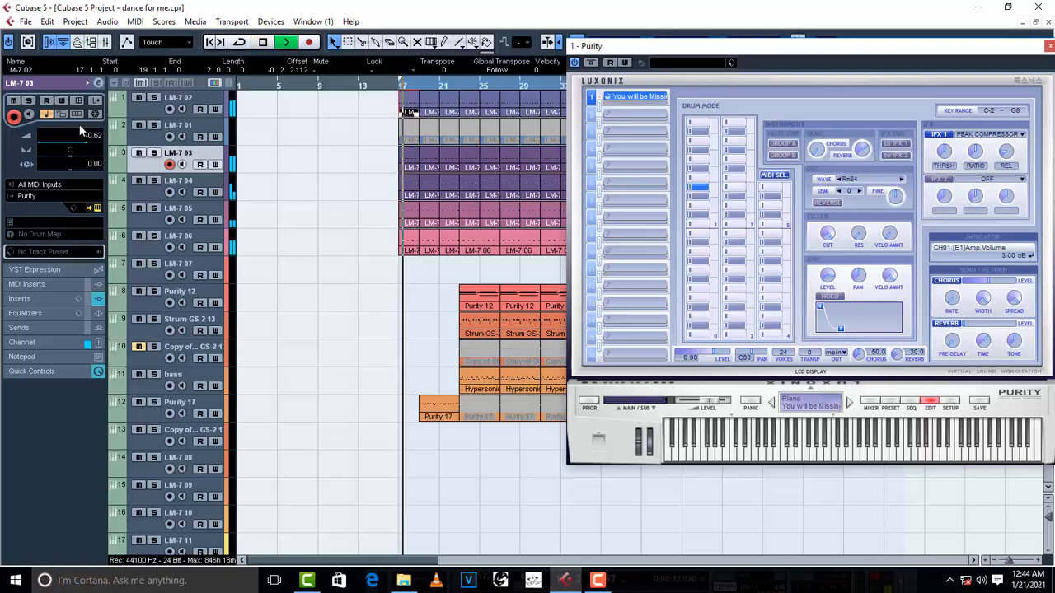
pyautogui.click(154, 152)
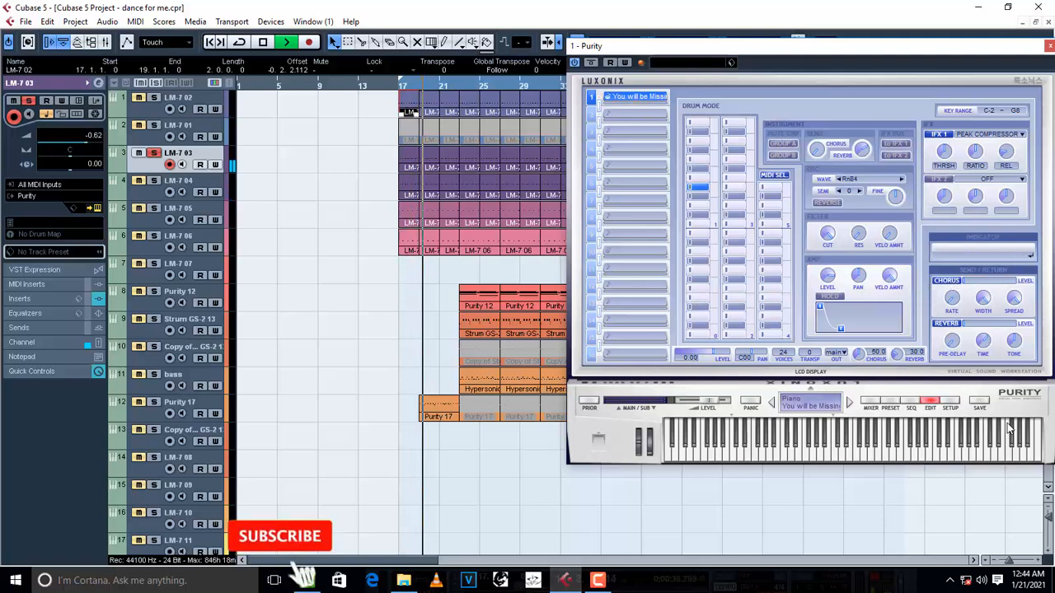
pyautogui.press('space')
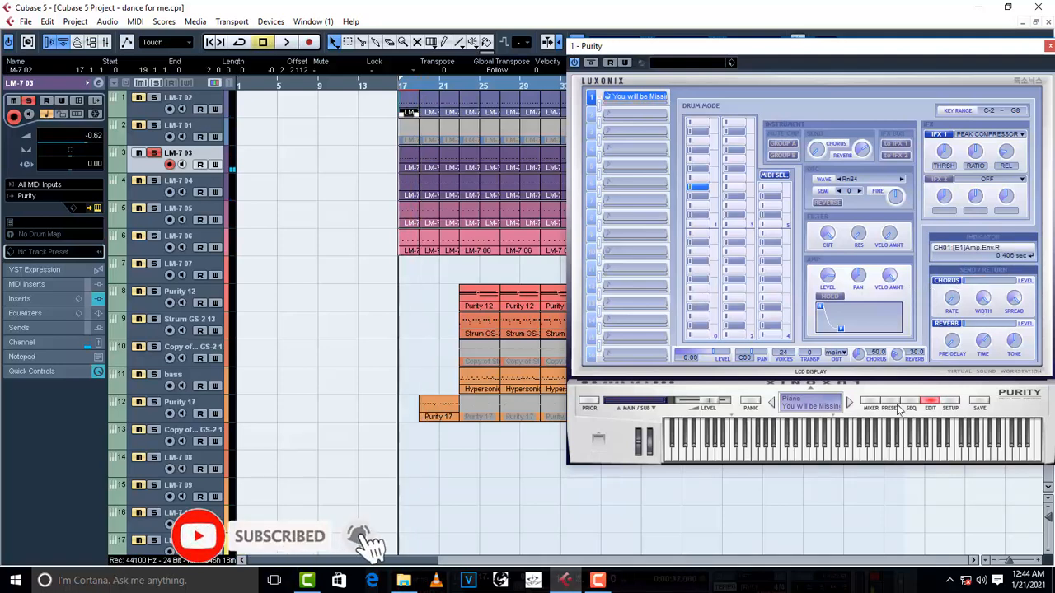
pyautogui.click(890, 404)
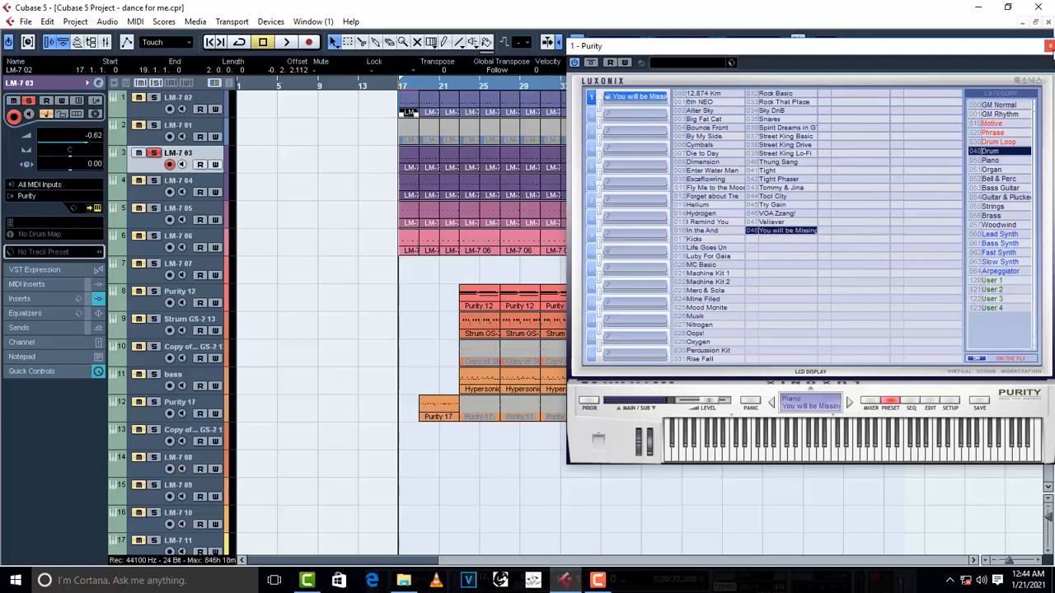
pyautogui.click(1050, 46)
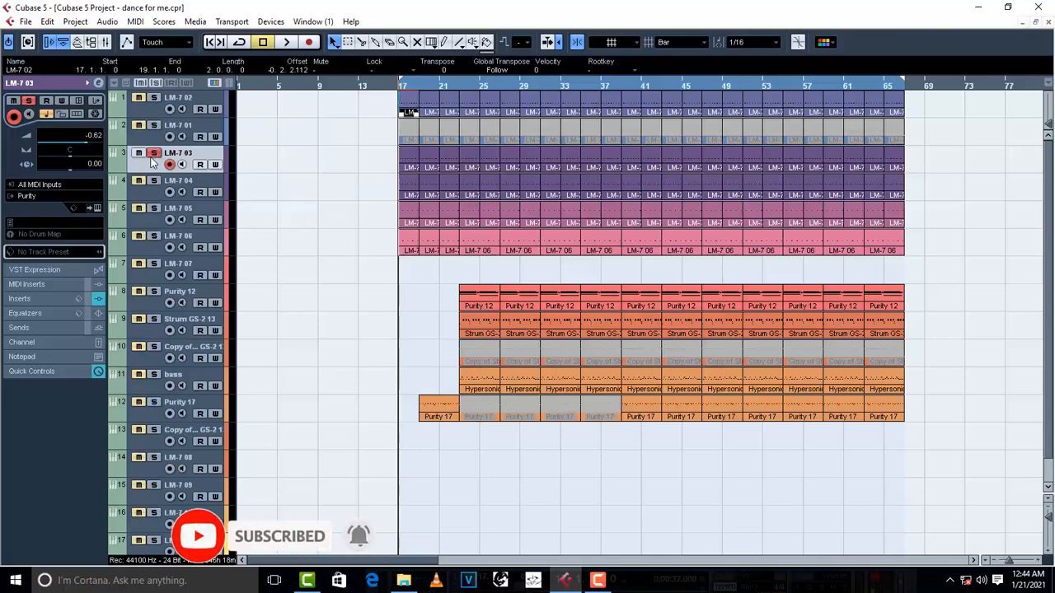
# Add the Reverb32 effect to insert slot 2 of the LM-7 03 channel during playback
pyautogui.press('space')
pyautogui.click(96, 81)
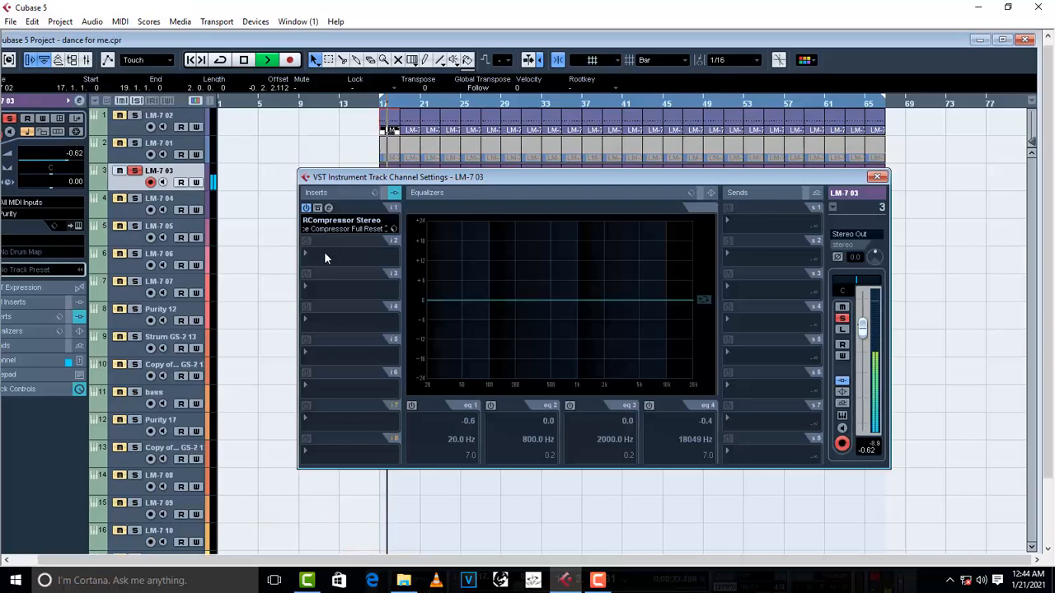
pyautogui.click(324, 257)
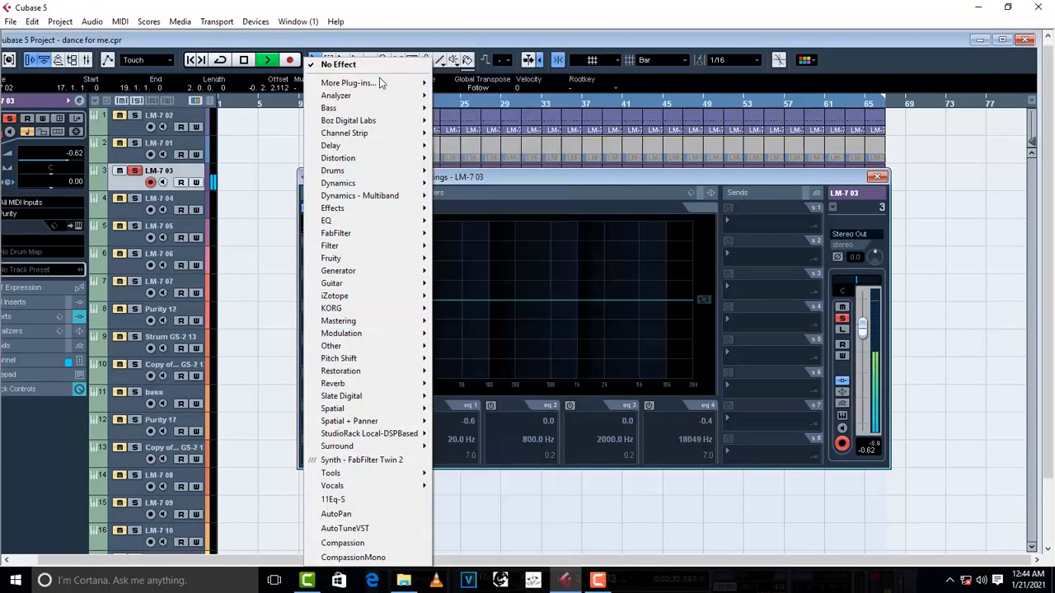
pyautogui.moveTo(380, 83)
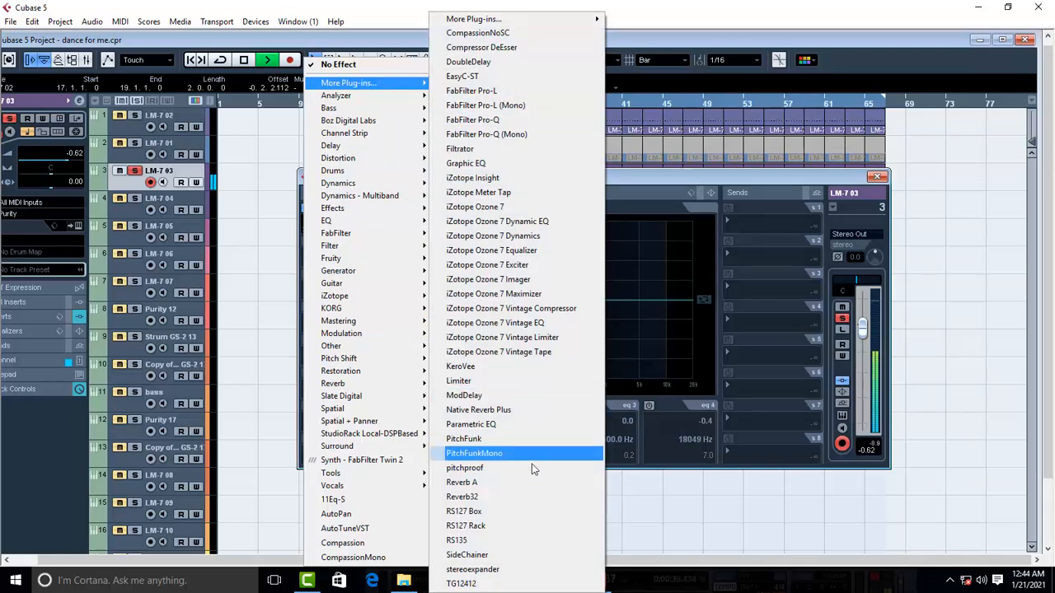
pyautogui.click(505, 493)
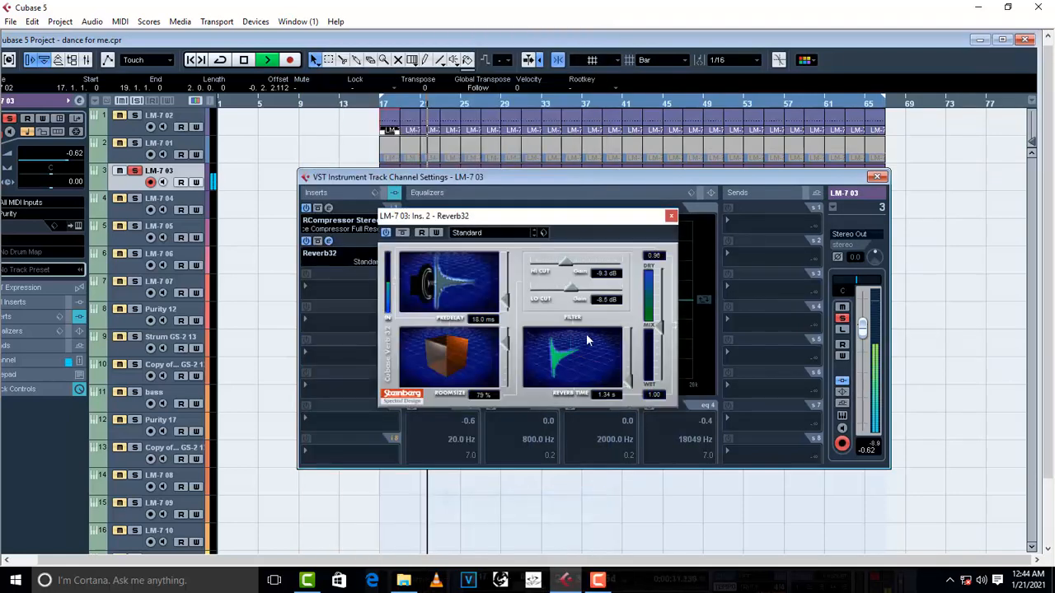
# Stop playback and load the Plate preset in the Reverb32 effect on LM-7 03
pyautogui.press('space')
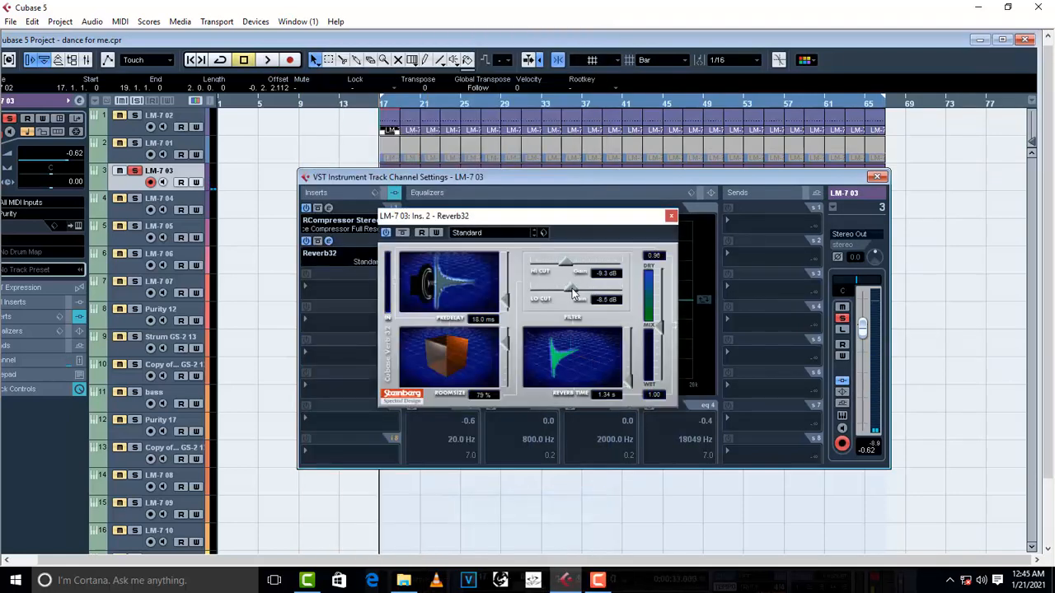
pyautogui.click(497, 233)
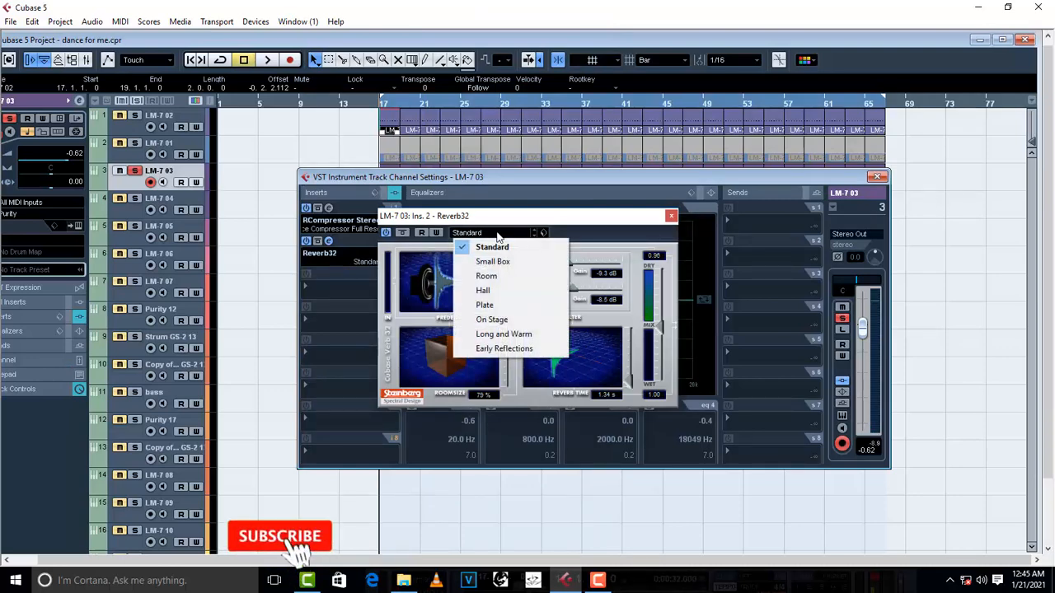
pyautogui.click(498, 309)
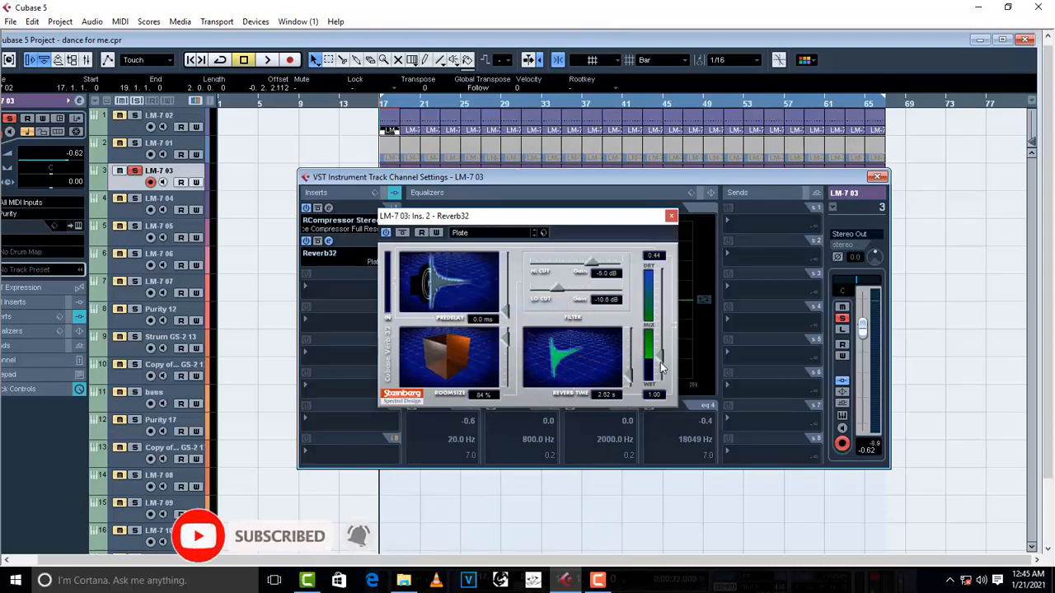
# Set Reverb32's low-cut gain to -15.0 dB, dry level to 1.00, wet level to 0.06 and reverb time to 0.63 s, auditioning the result
pyautogui.moveTo(522, 295); pyautogui.dragTo(498, 298)
pyautogui.moveTo(672, 365); pyautogui.dragTo(664, 278)
pyautogui.press('space')
pyautogui.moveTo(626, 383); pyautogui.dragTo(632, 384)
pyautogui.press('space')
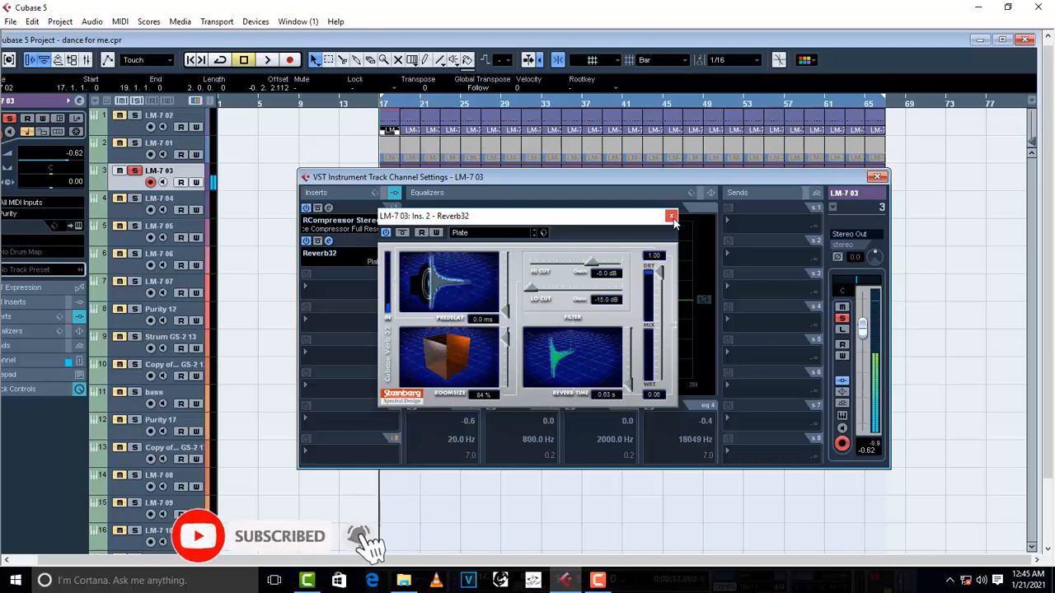
# Close Reverb32, take LM-7 03 out of solo and play the full beat briefly before closing its channel settings
pyautogui.click(670, 216)
pyautogui.click(841, 321)
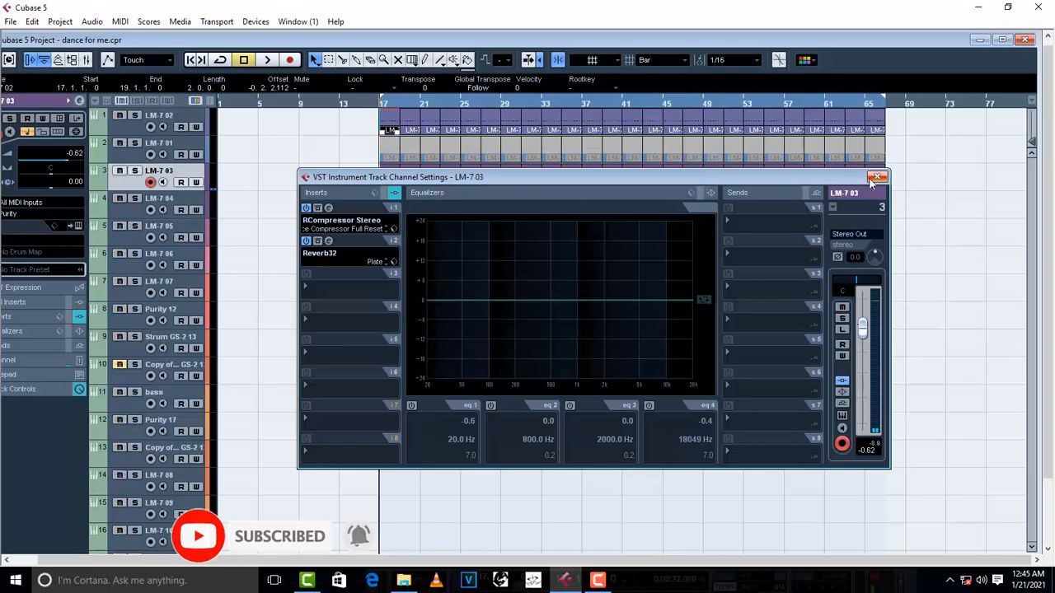
pyautogui.press('space')
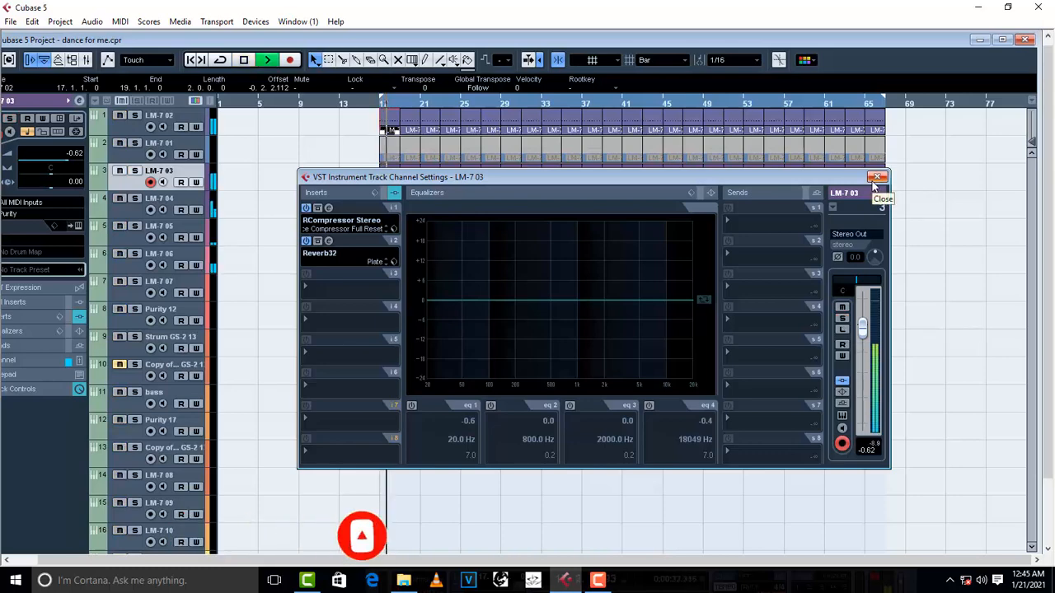
pyautogui.press('space')
pyautogui.click(878, 178)
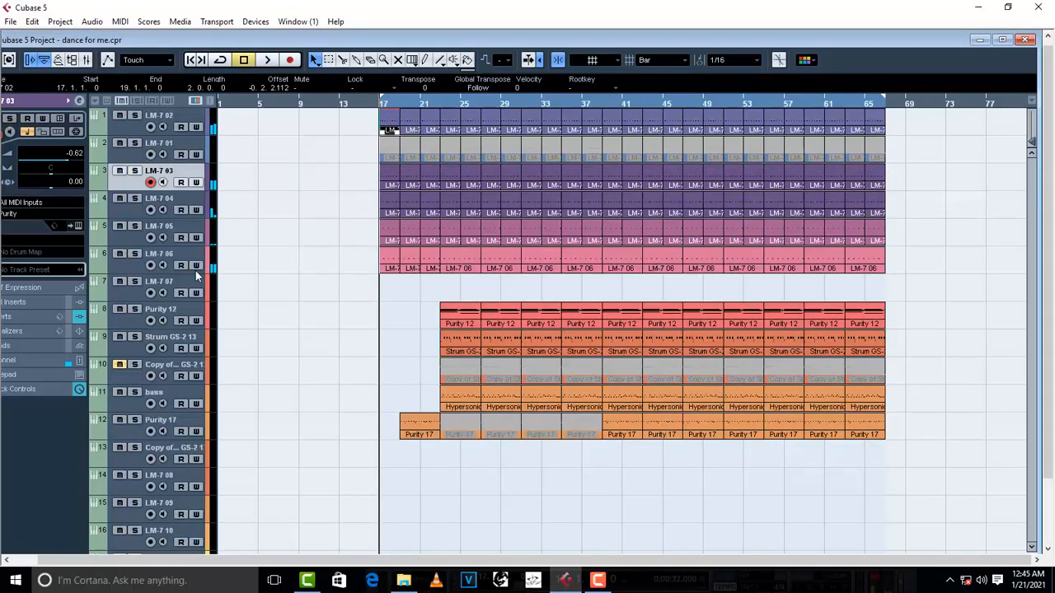
# Select the LM-7 04 track, maximize the project window and inspect the Purity drum preset it uses
pyautogui.click(136, 210)
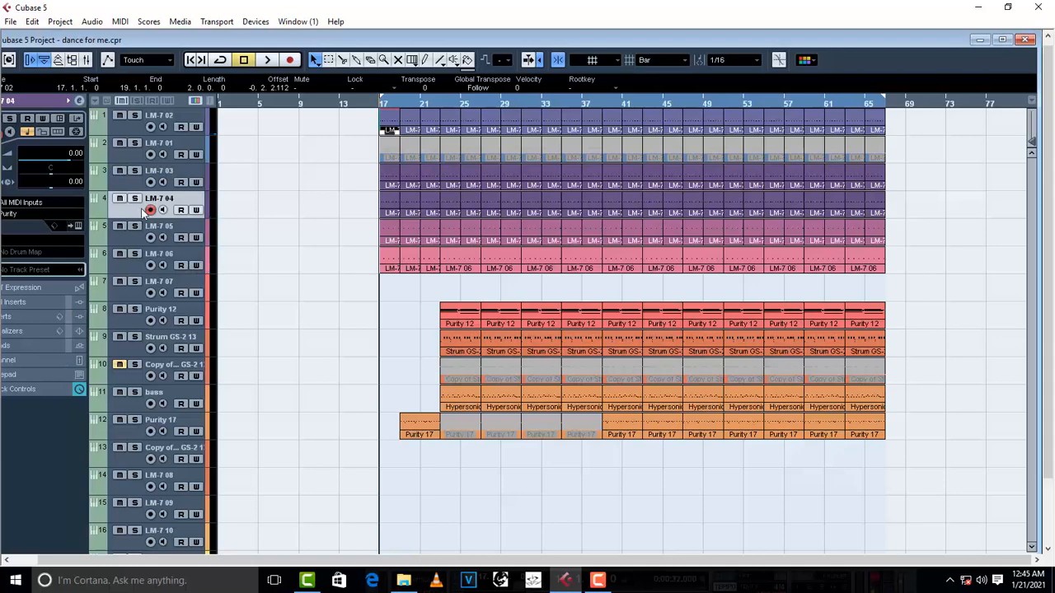
pyautogui.doubleClick(289, 41)
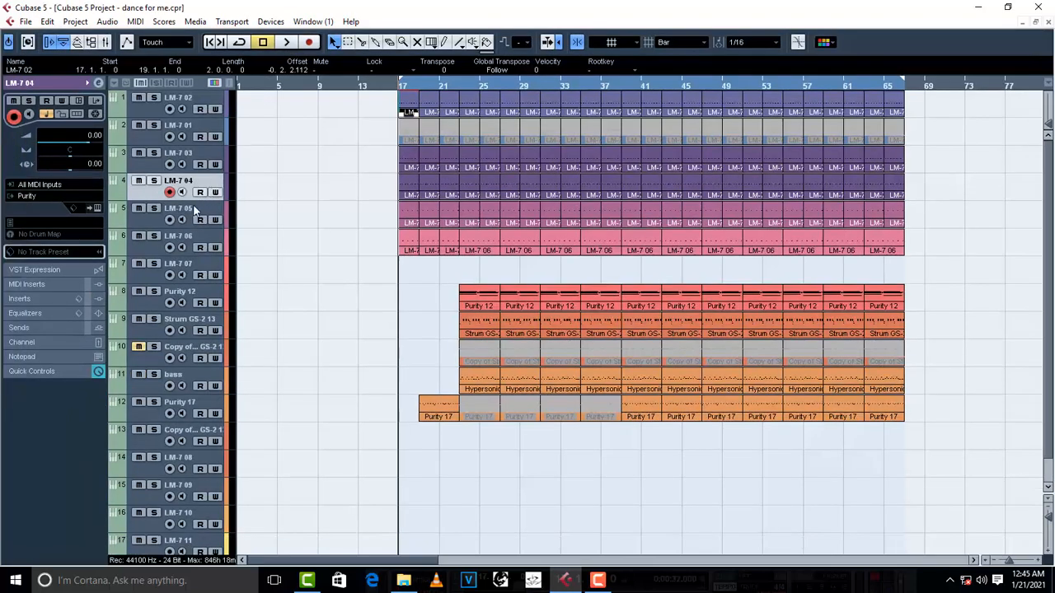
pyautogui.click(96, 209)
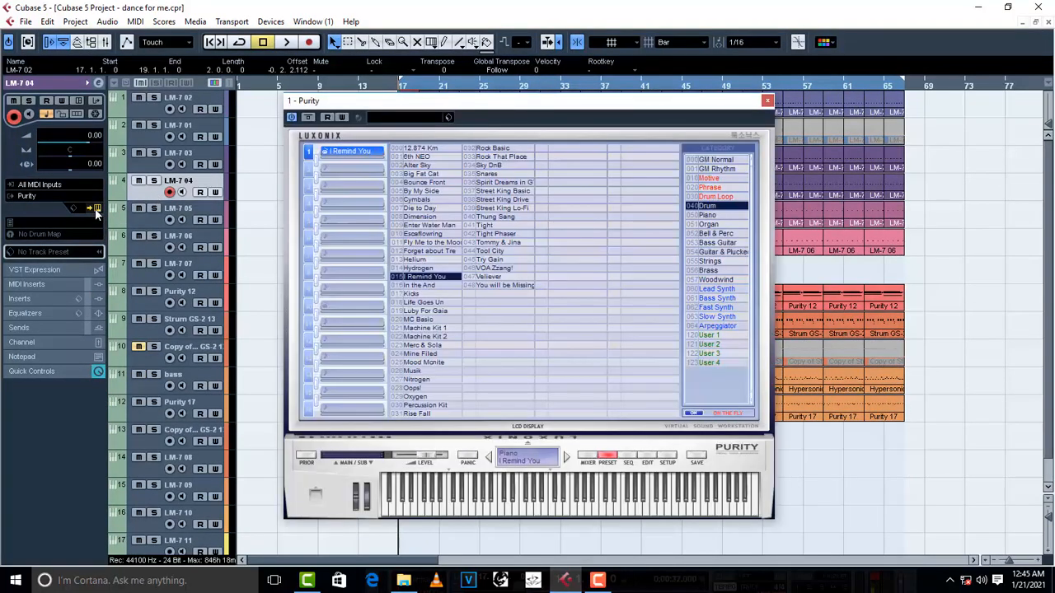
pyautogui.click(766, 101)
# Audition LM-7 04 in solo and examine the notes of its first part in the Key Editor
pyautogui.click(153, 180)
pyautogui.press('space')
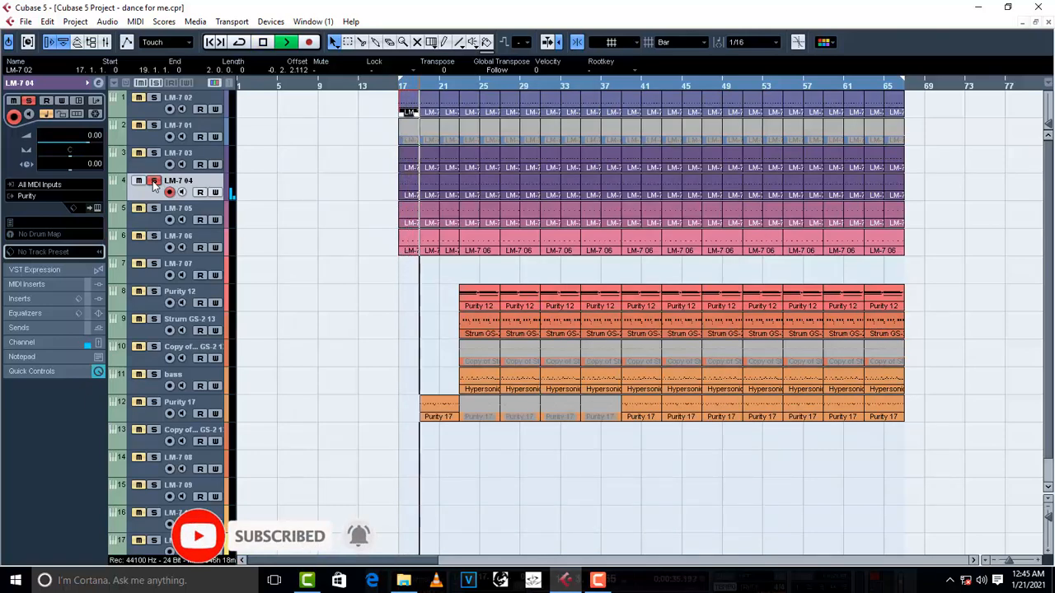
pyautogui.doubleClick(406, 189)
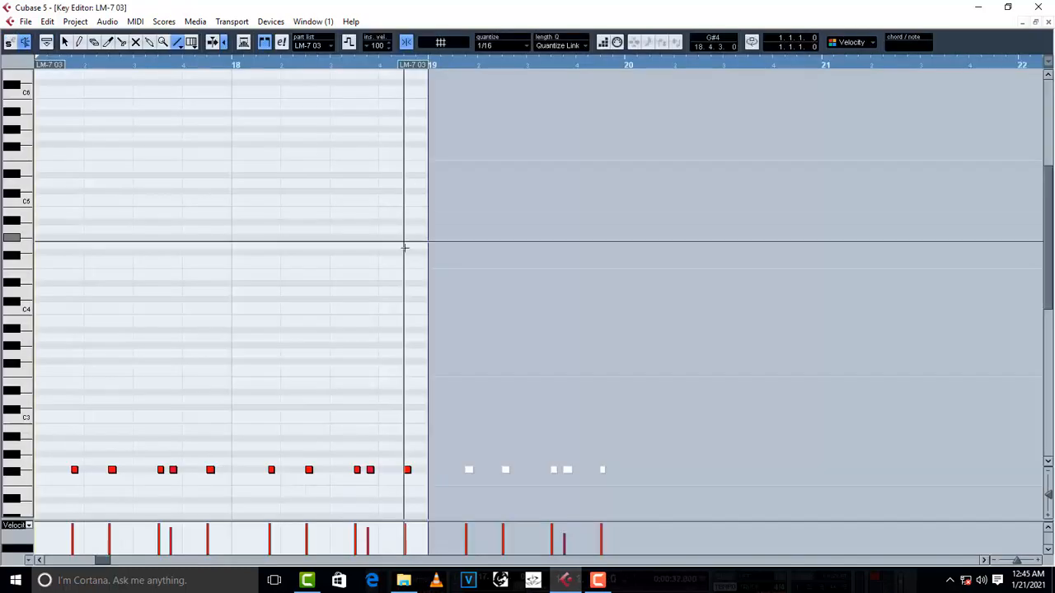
pyautogui.scroll(1, 400, 247)
pyautogui.scroll(-3, 170, 197)
pyautogui.press('space')
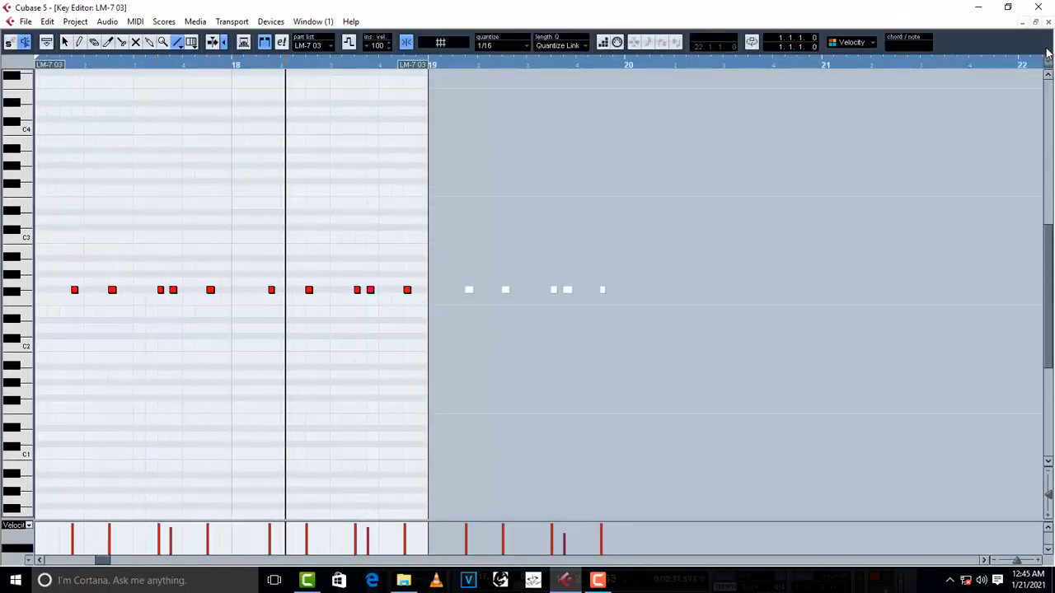
pyautogui.press('space')
pyautogui.click(1048, 22)
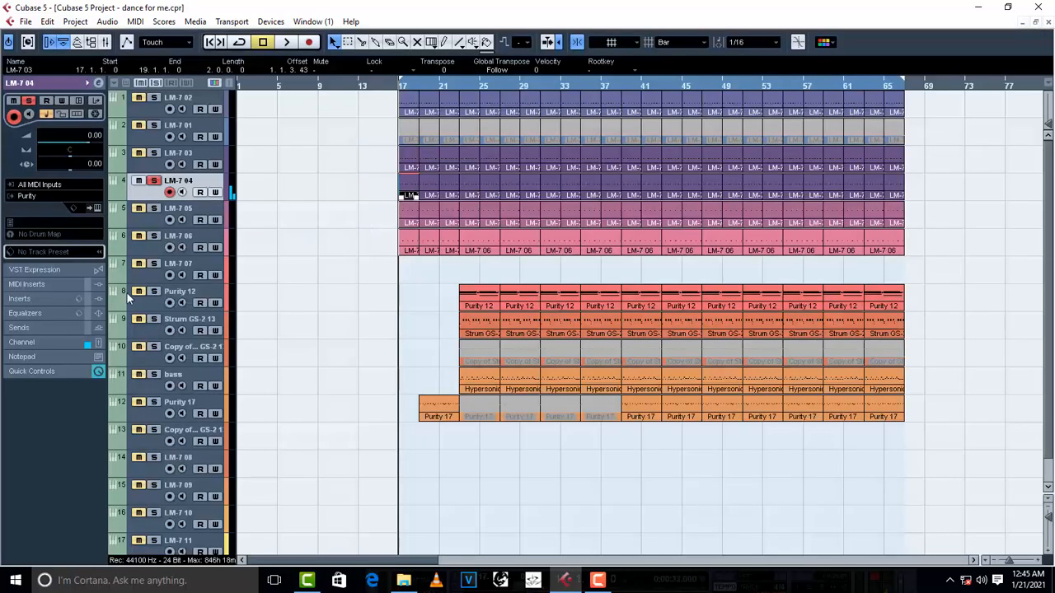
# Take LM-7 04 out of solo, check its channel settings for insert effects and maximize the project window again
pyautogui.click(154, 183)
pyautogui.click(97, 84)
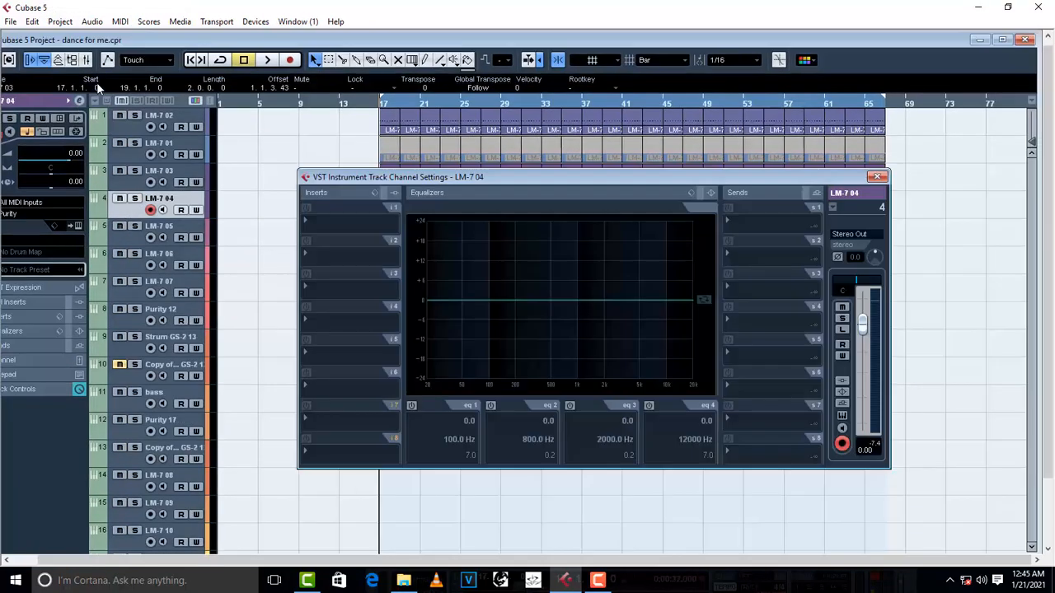
pyautogui.click(876, 177)
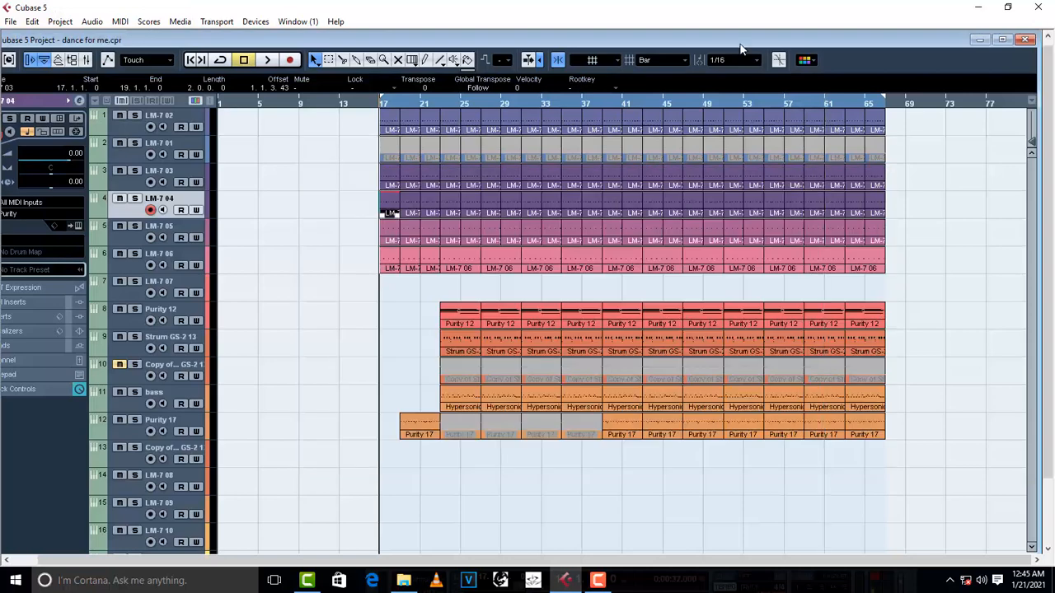
pyautogui.doubleClick(742, 41)
# Select the LM-7 05 track and inspect the Purity drum preset it uses
pyautogui.click(138, 224)
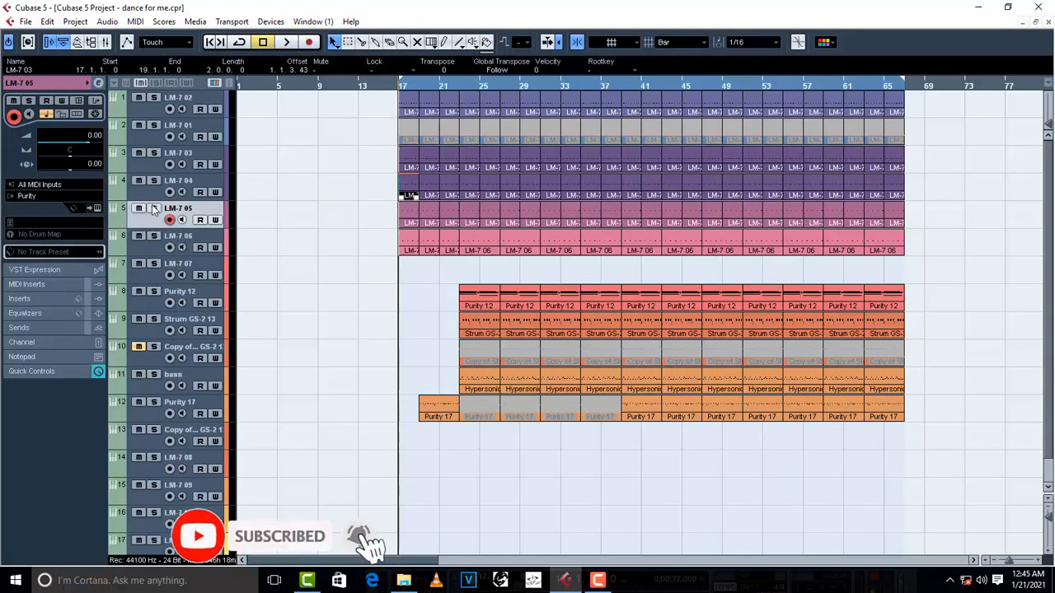
pyautogui.click(96, 209)
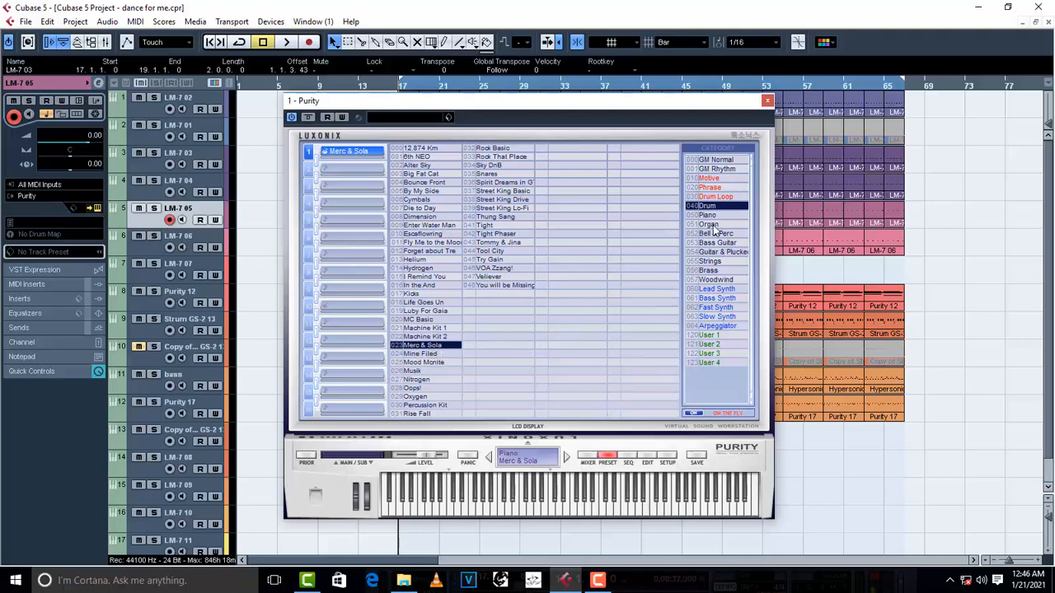
pyautogui.click(767, 102)
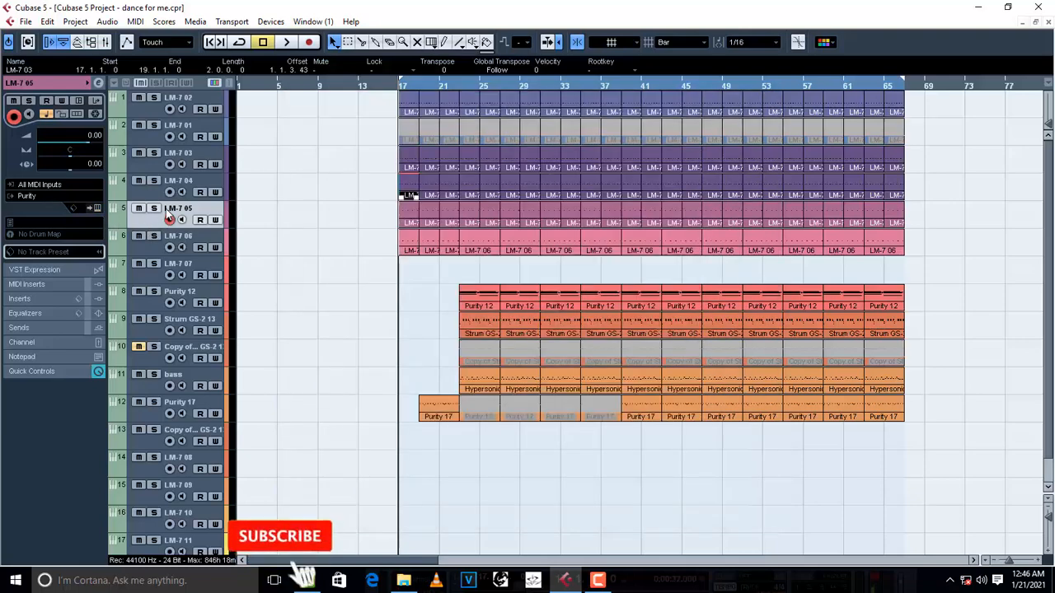
# Audition LM-7 05 in solo and examine the notes of its first part in the Key Editor
pyautogui.click(153, 209)
pyautogui.press('space')
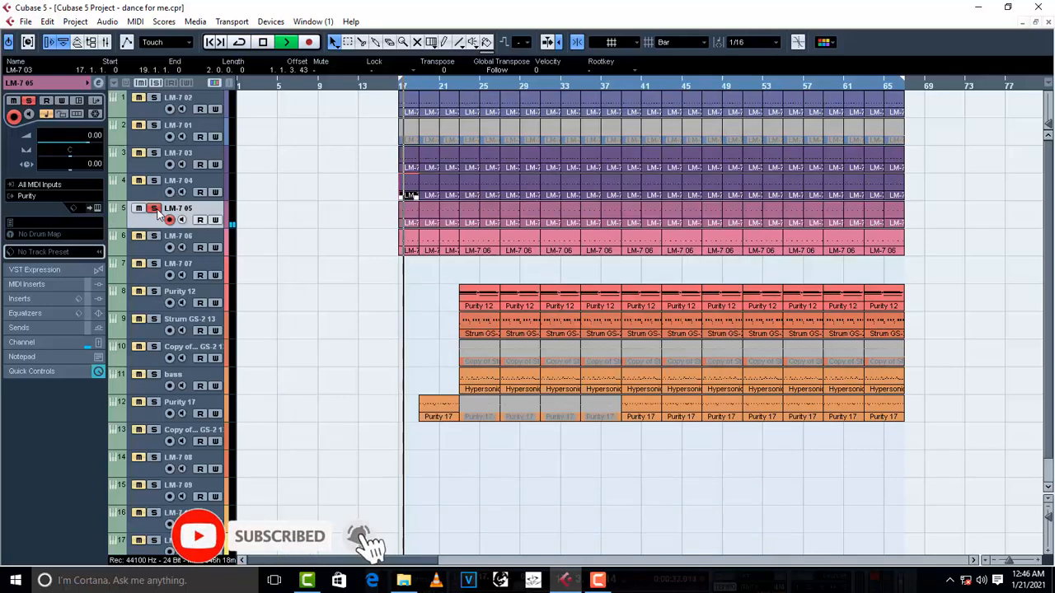
pyautogui.doubleClick(407, 219)
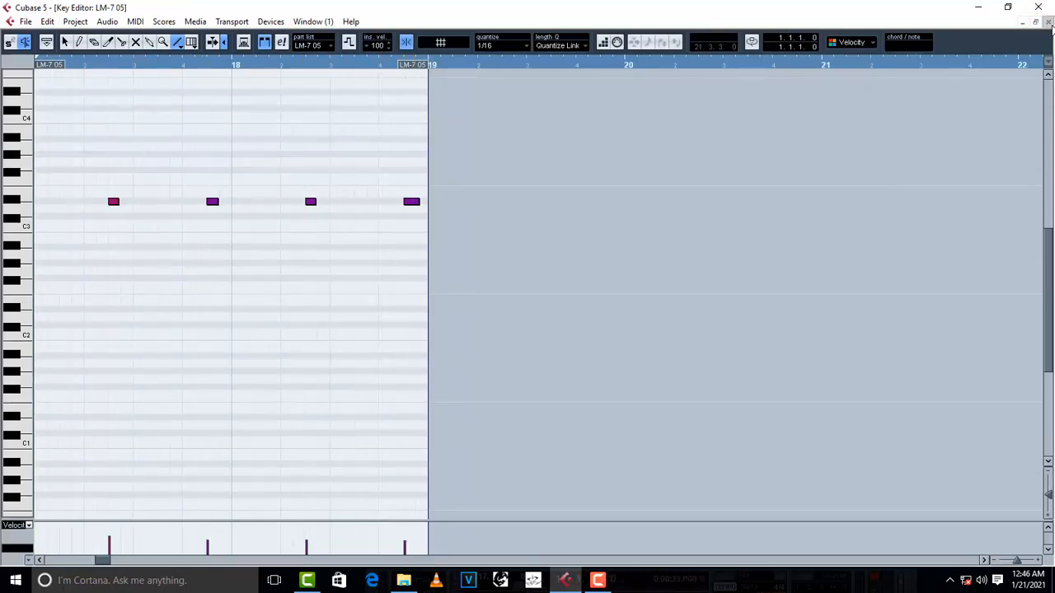
pyautogui.click(1048, 23)
# Audition the LM-7 06 track in solo, turn solo off and open its Hypersonic instrument to view the patch
pyautogui.click(147, 253)
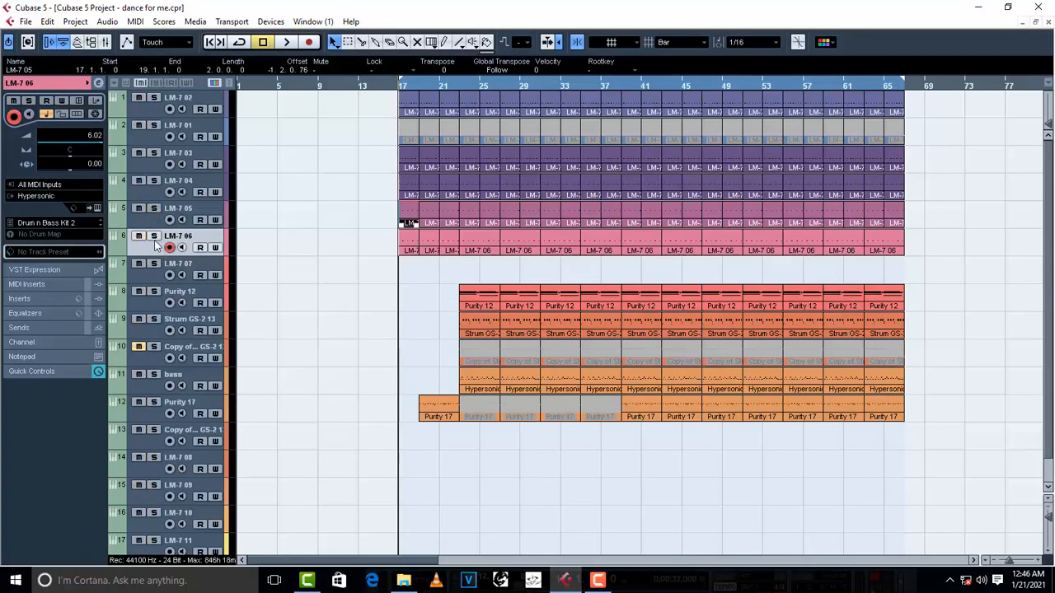
pyautogui.click(154, 238)
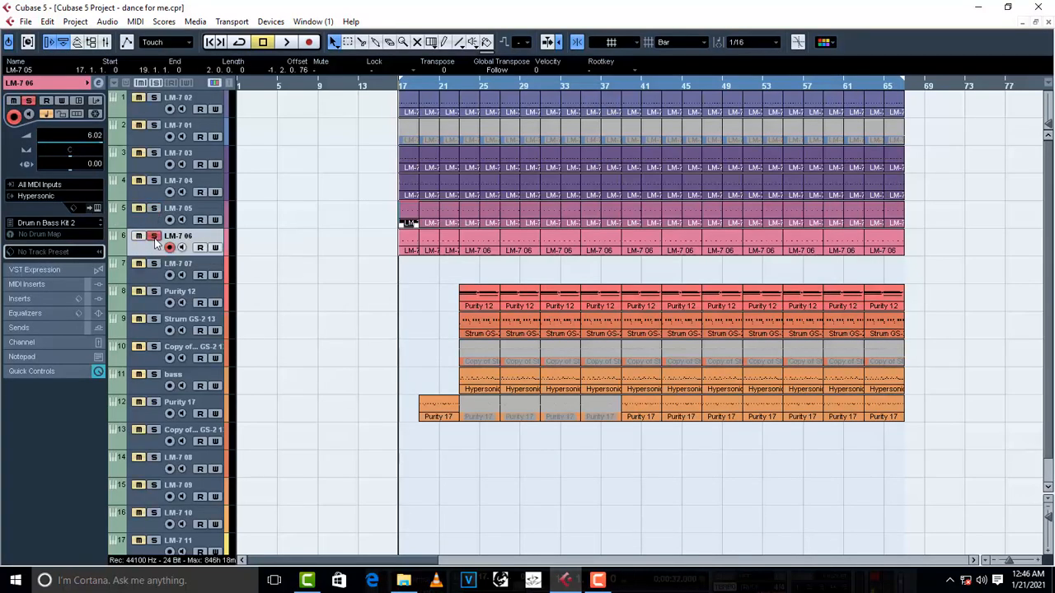
pyautogui.press('space')
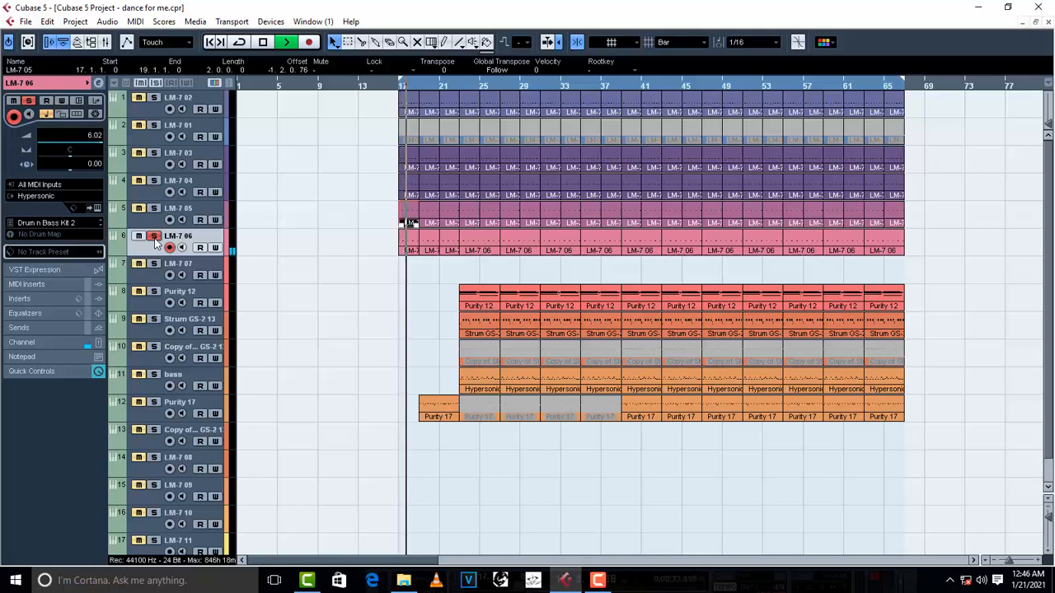
pyautogui.press('space')
pyautogui.click(154, 237)
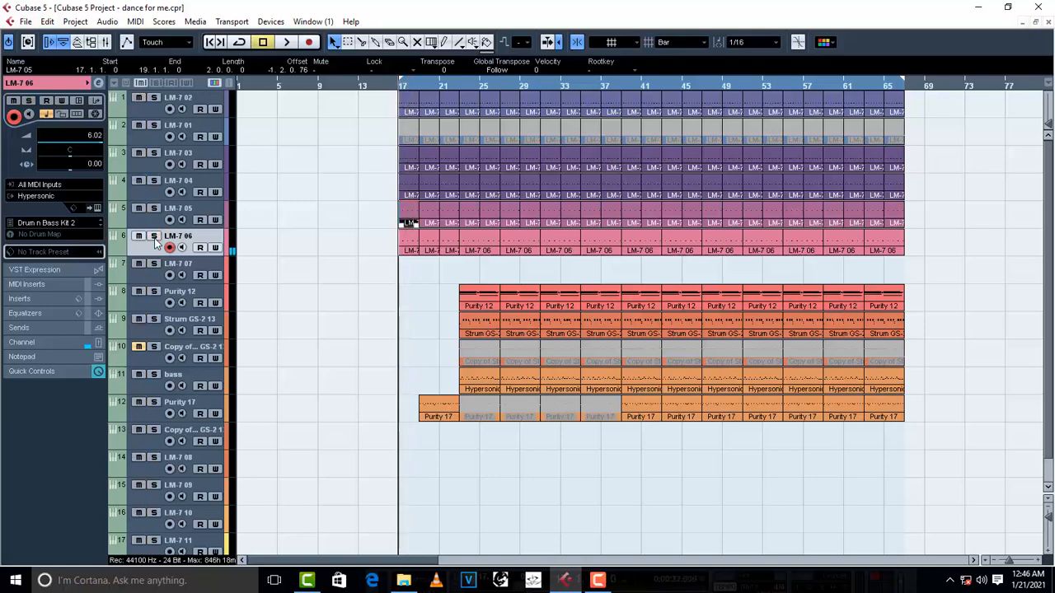
pyautogui.click(98, 208)
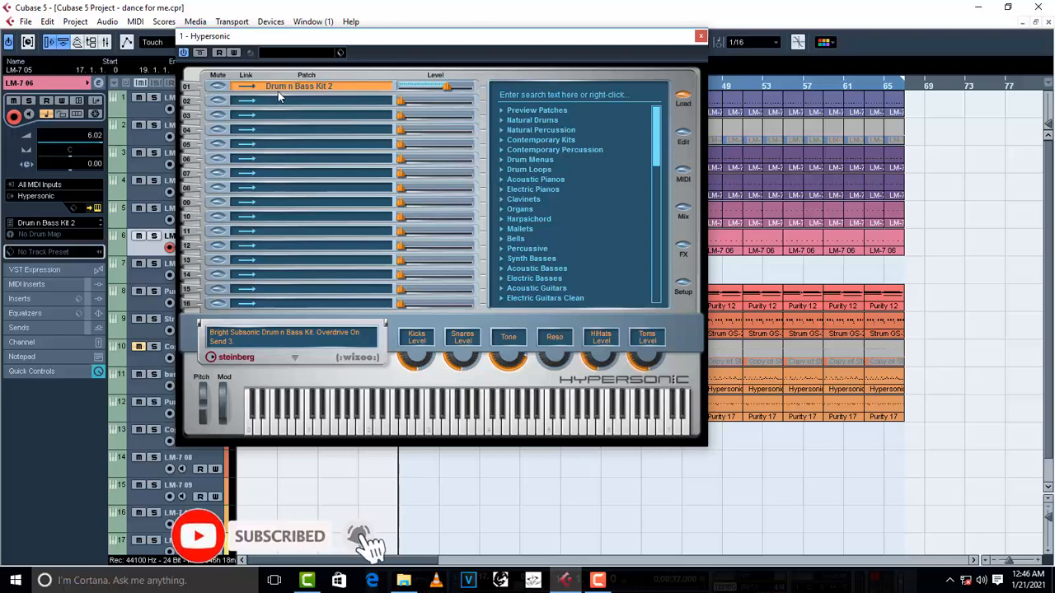
pyautogui.doubleClick(334, 87)
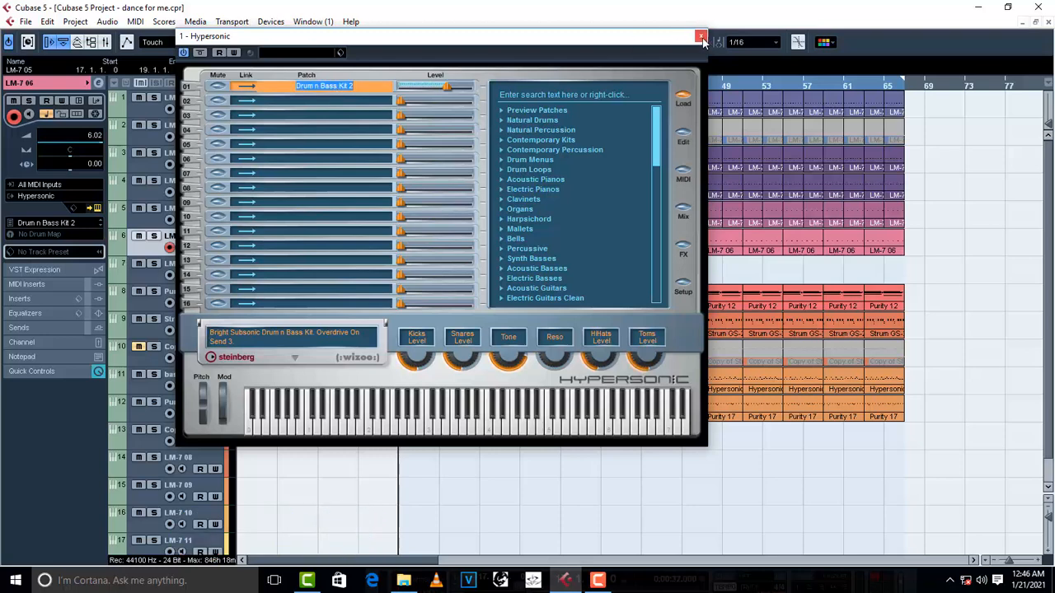
pyautogui.click(341, 53)
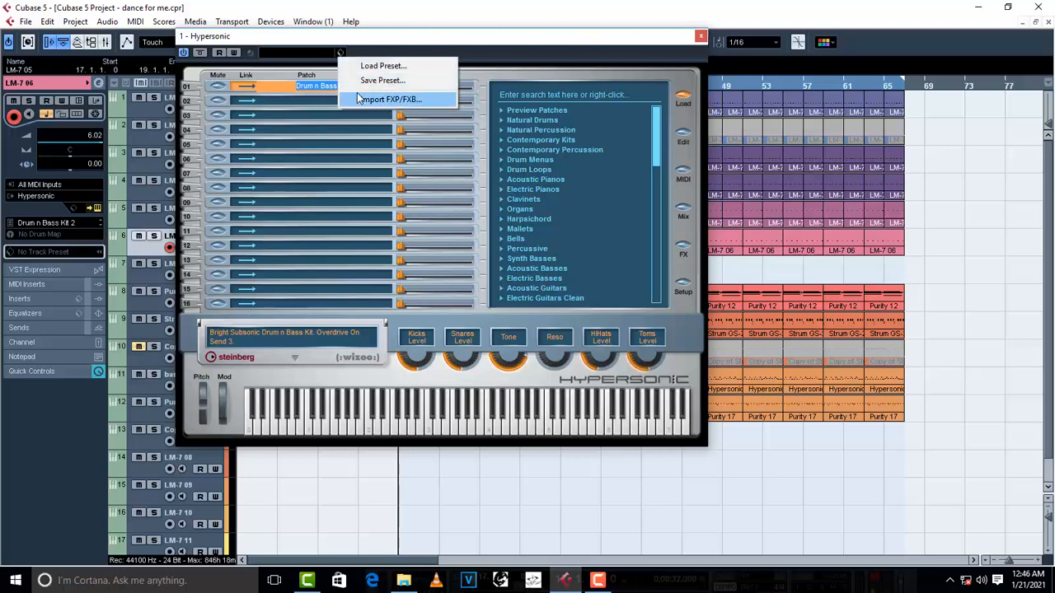
pyautogui.click(387, 80)
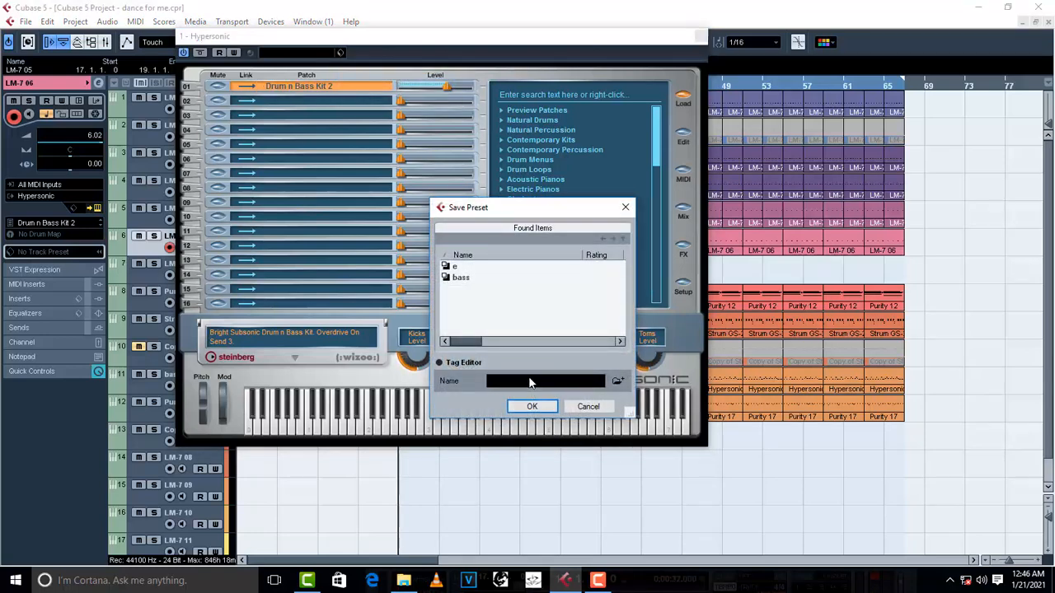
pyautogui.click(626, 208)
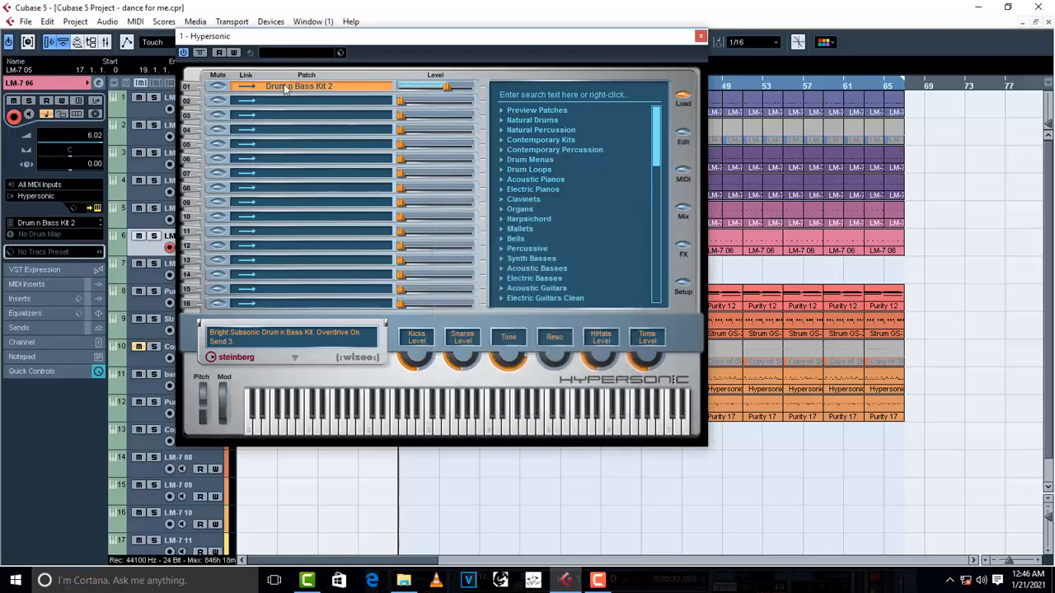
# Copy the Hypersonic patch name, save the sound as a preset named Drum n Bass Kit 2 and close the instrument
pyautogui.doubleClick(288, 87)
pyautogui.rightClick(322, 90)
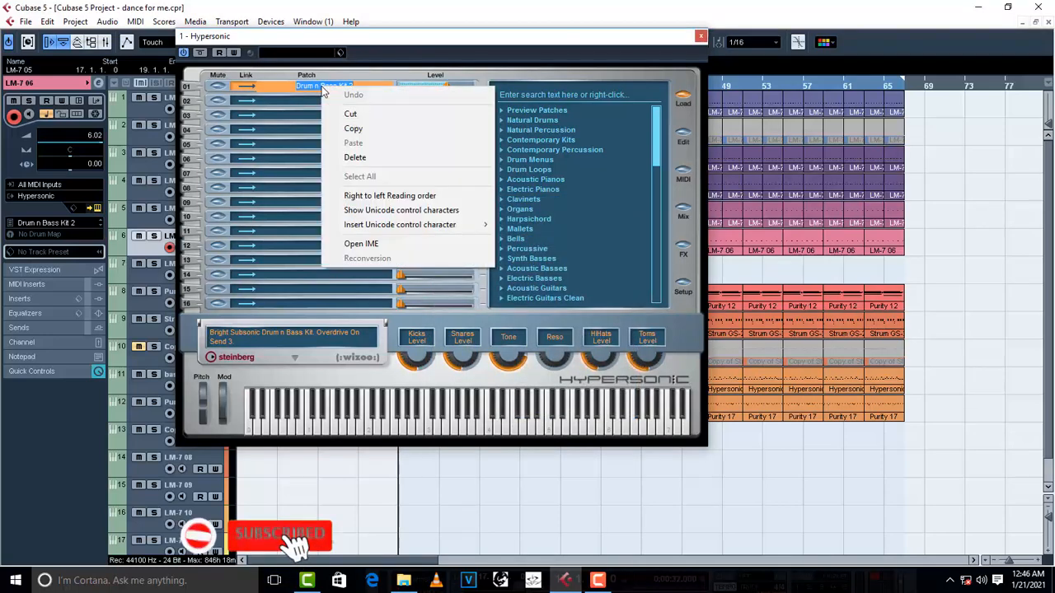
pyautogui.click(346, 129)
pyautogui.click(340, 53)
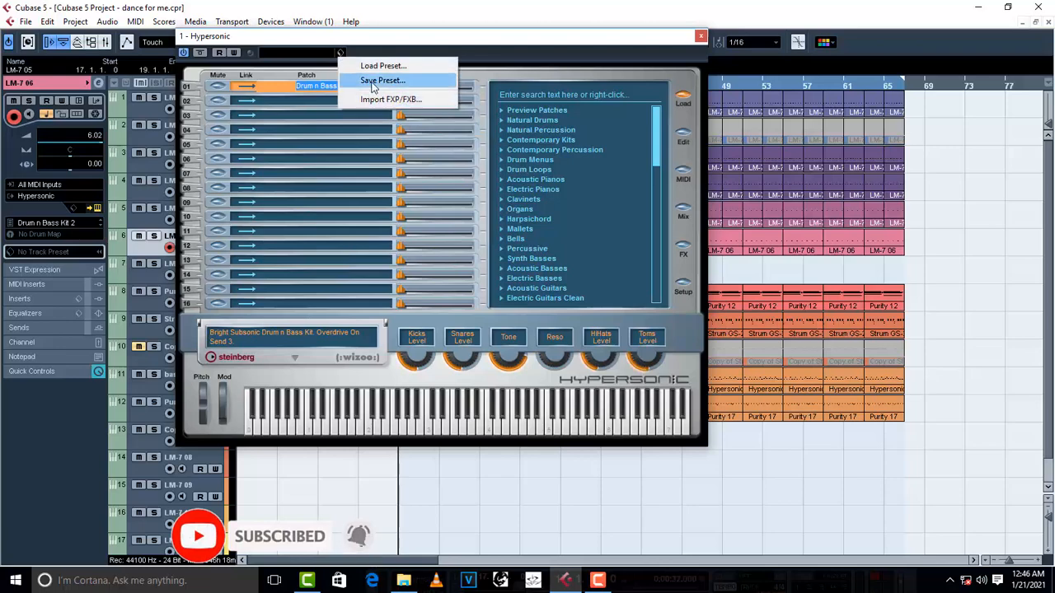
pyautogui.click(380, 80)
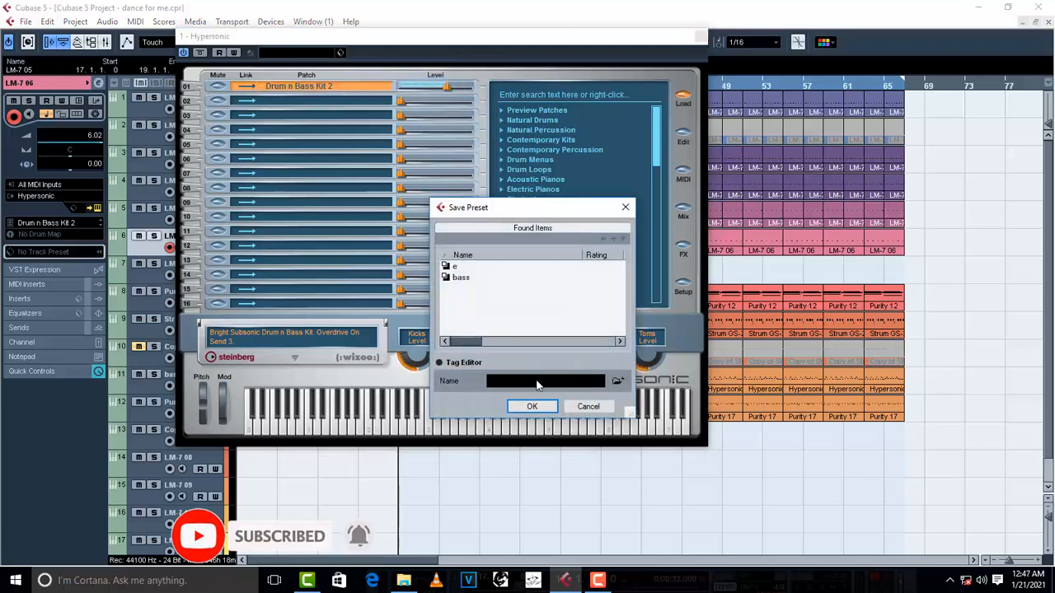
pyautogui.click(533, 407)
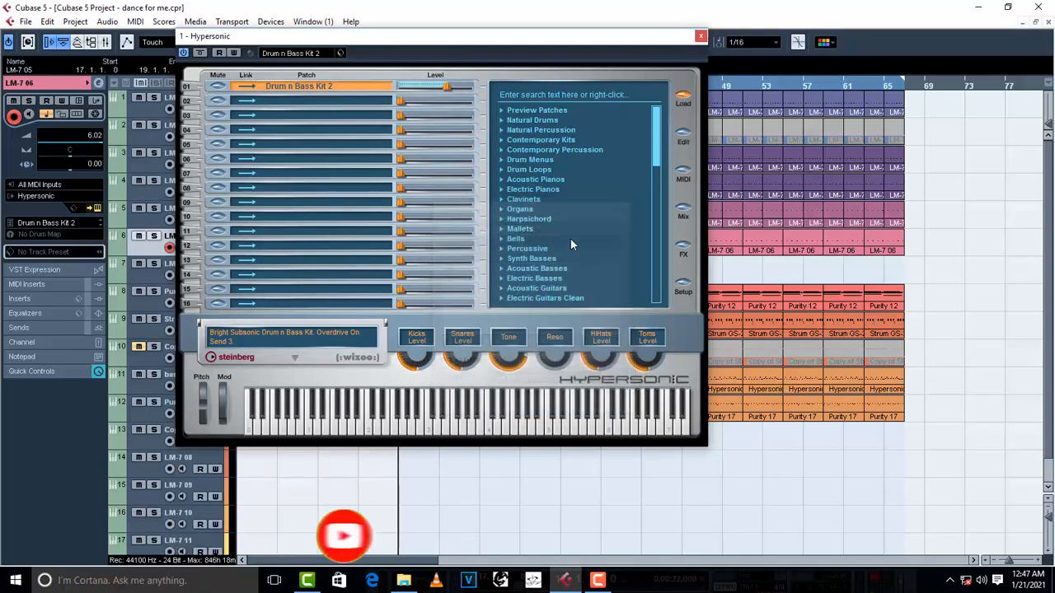
pyautogui.click(701, 36)
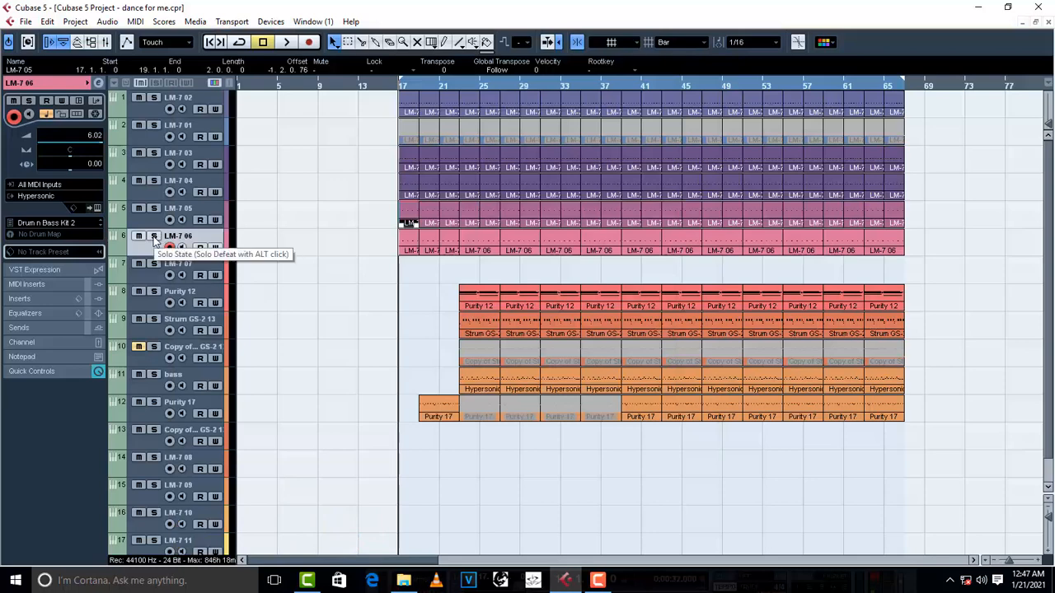
# Audition the LM-7 06 track in solo, stop playback and turn its solo off
pyautogui.click(154, 238)
pyautogui.press('space')
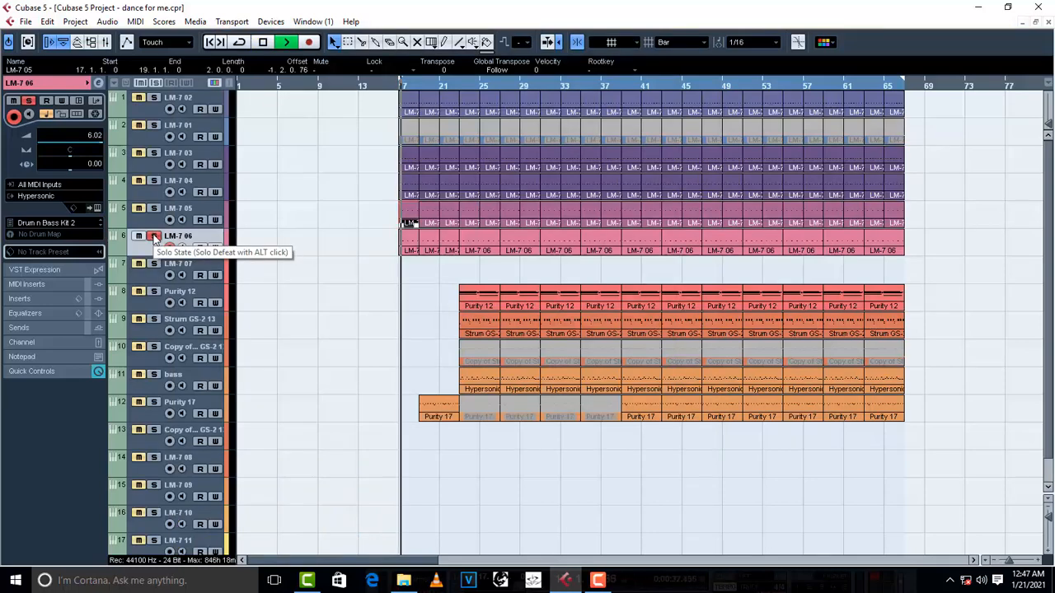
pyautogui.press('space')
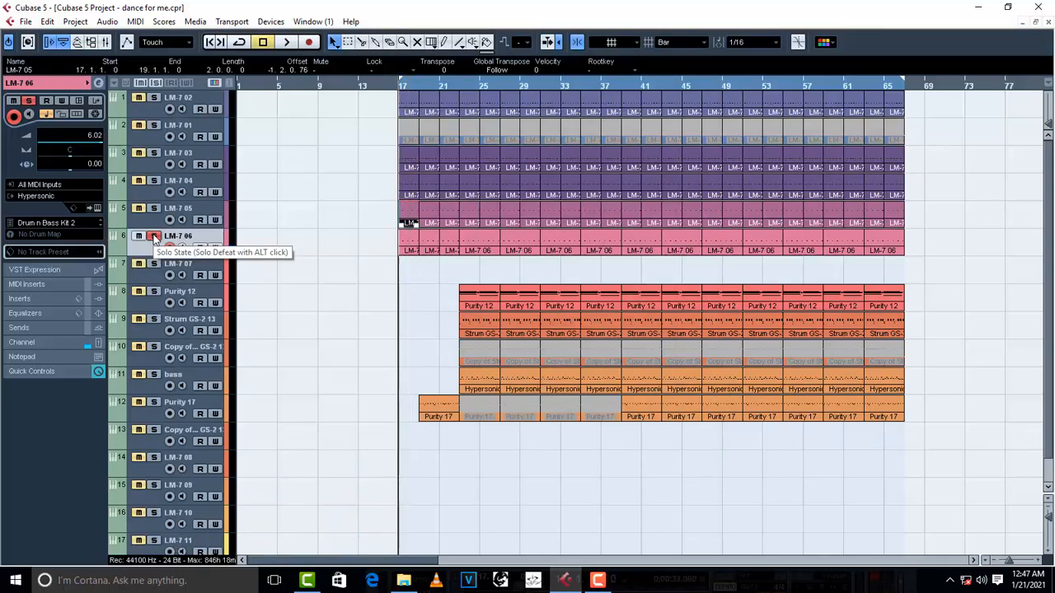
pyautogui.click(154, 237)
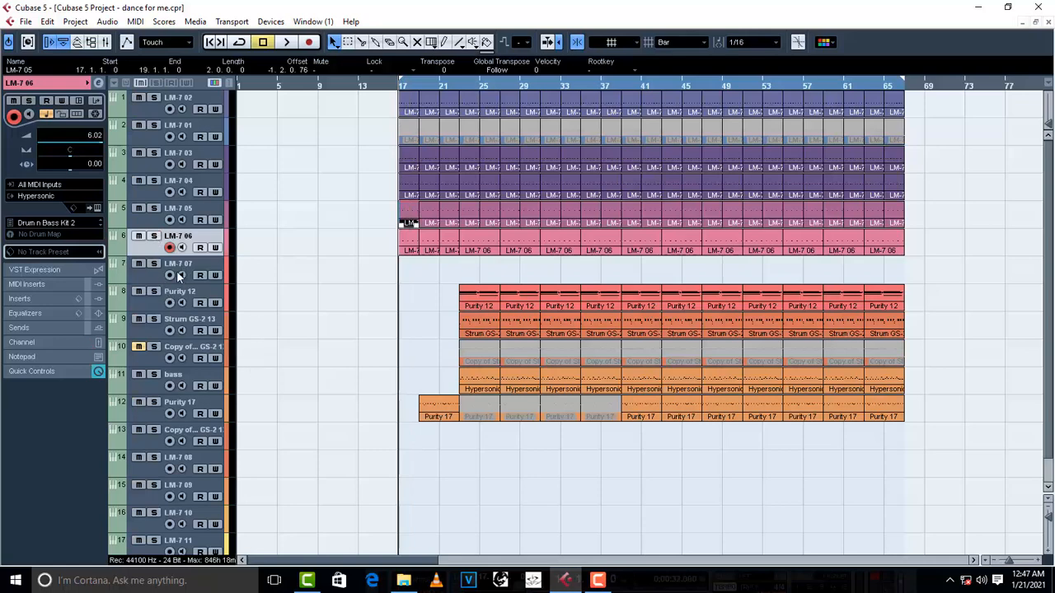
# Audition the Purity 12 track in solo from bar 23 and inspect the preset loaded in its Nexus instrument
pyautogui.click(152, 310)
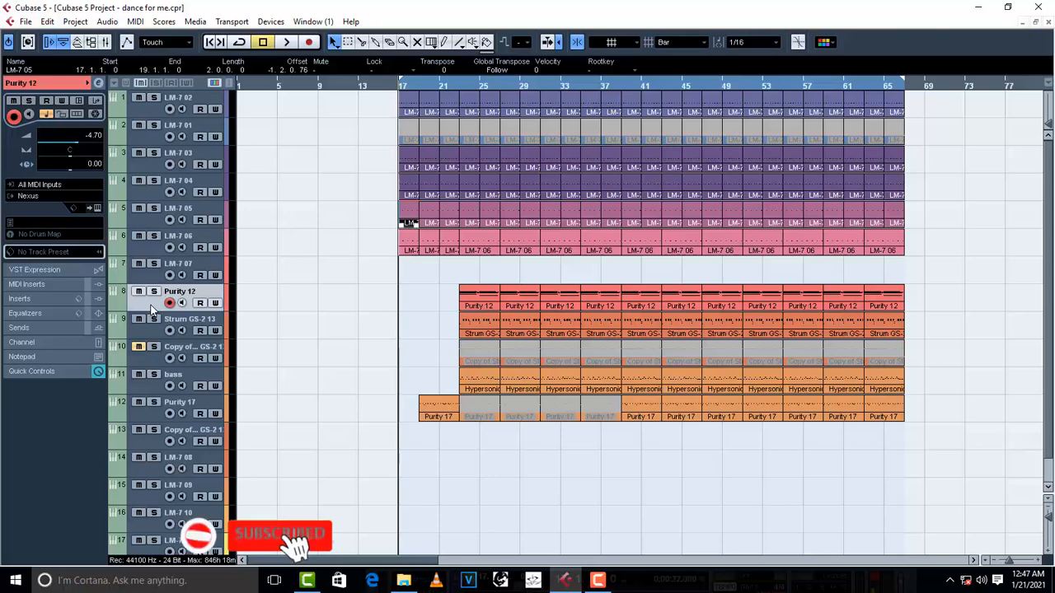
pyautogui.click(460, 85)
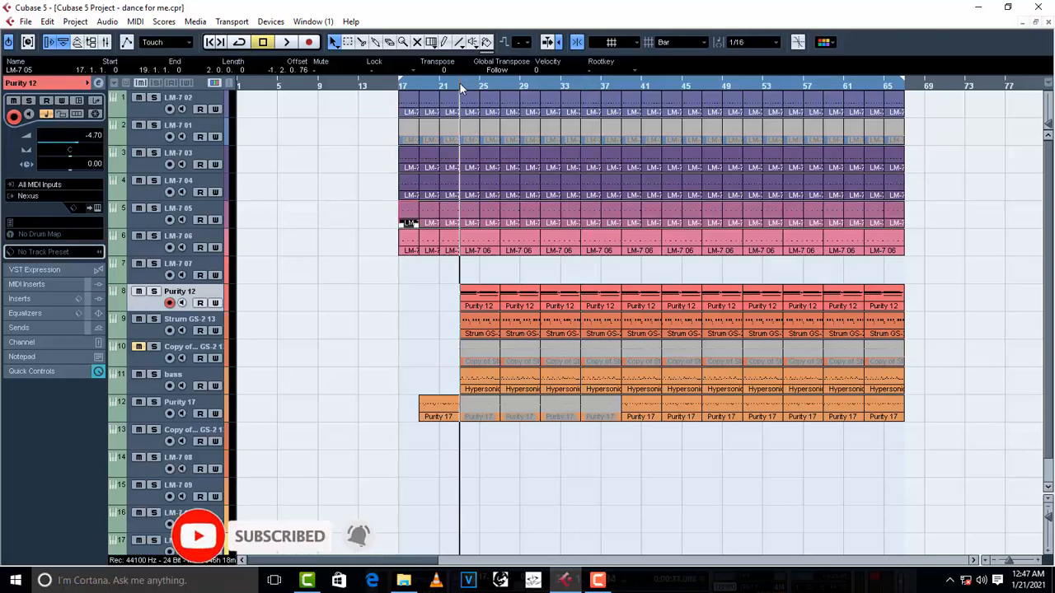
pyautogui.click(154, 293)
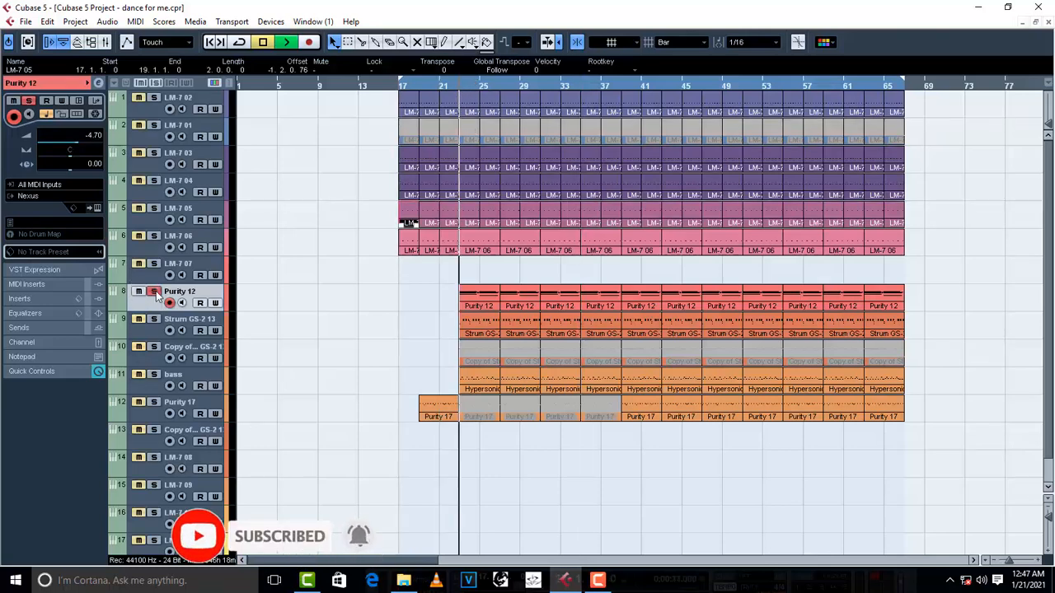
pyautogui.press('space')
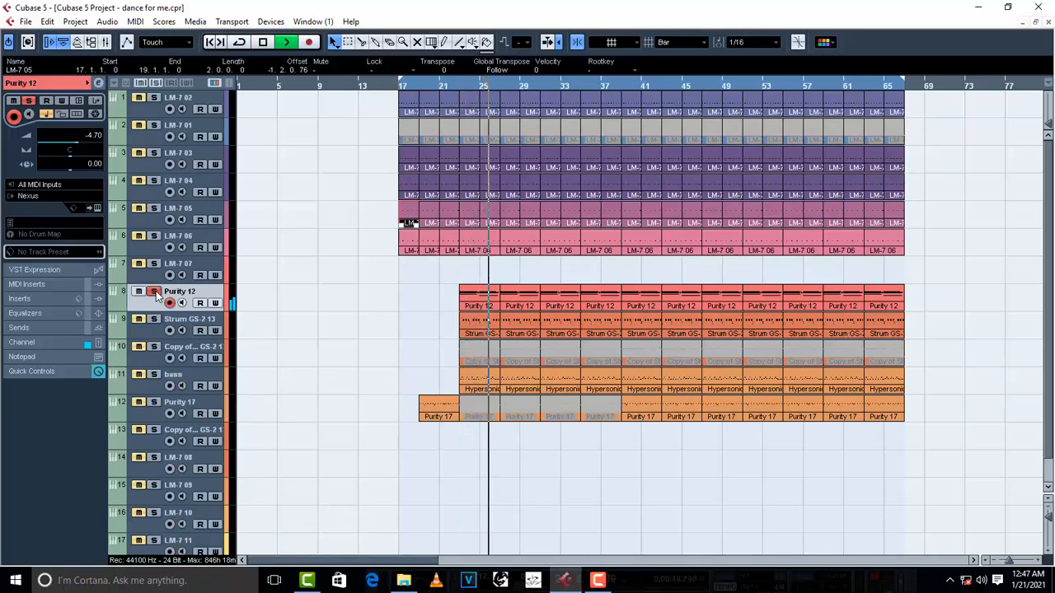
pyautogui.press('space')
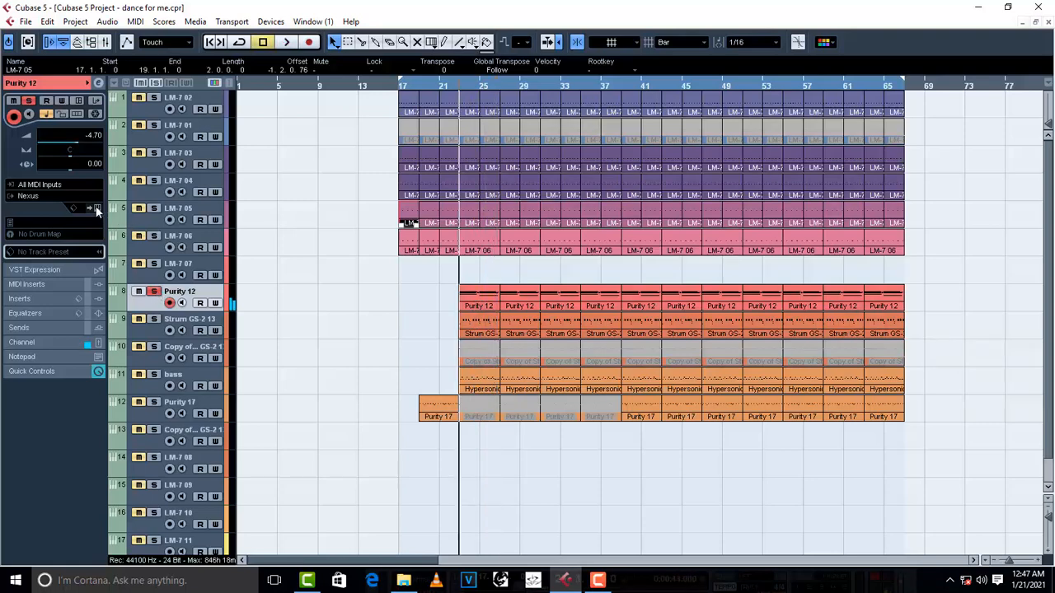
pyautogui.click(97, 208)
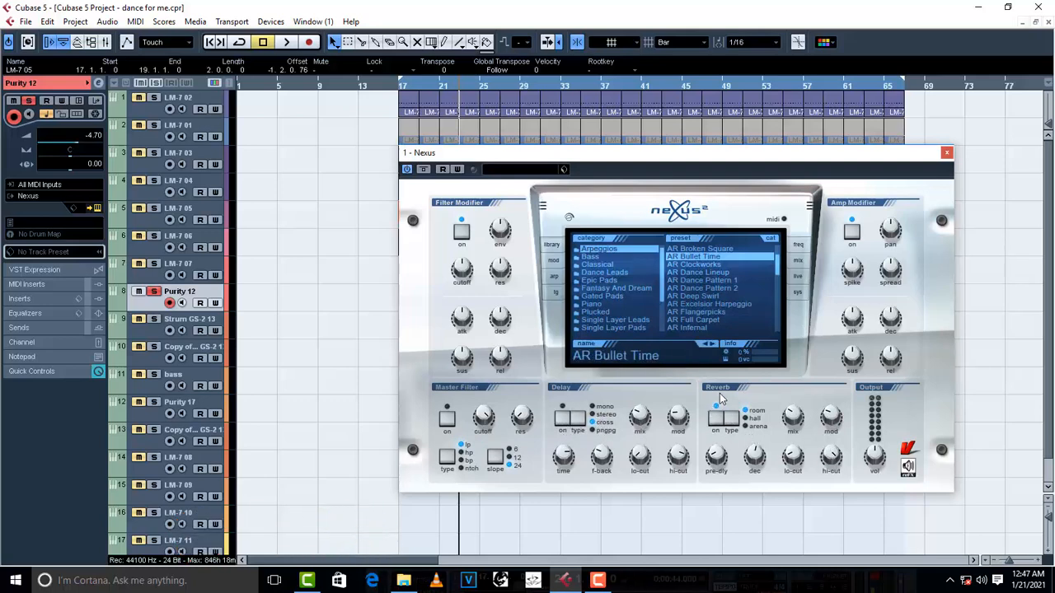
pyautogui.click(946, 154)
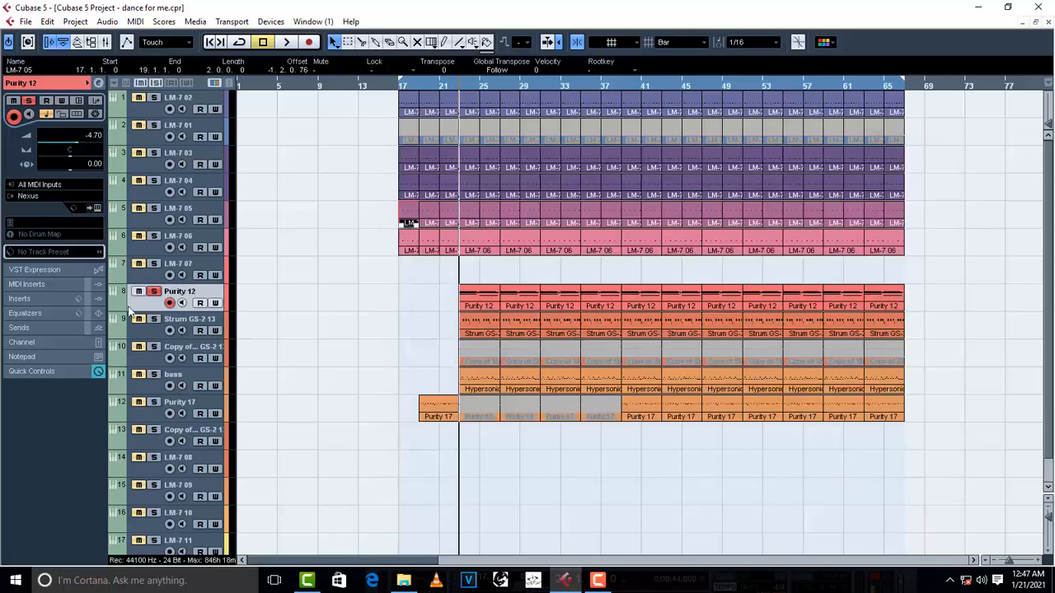
# Audition Strum GS-2 13 in solo, examine its first part's notes in the Key Editor and turn solo off
pyautogui.click(150, 334)
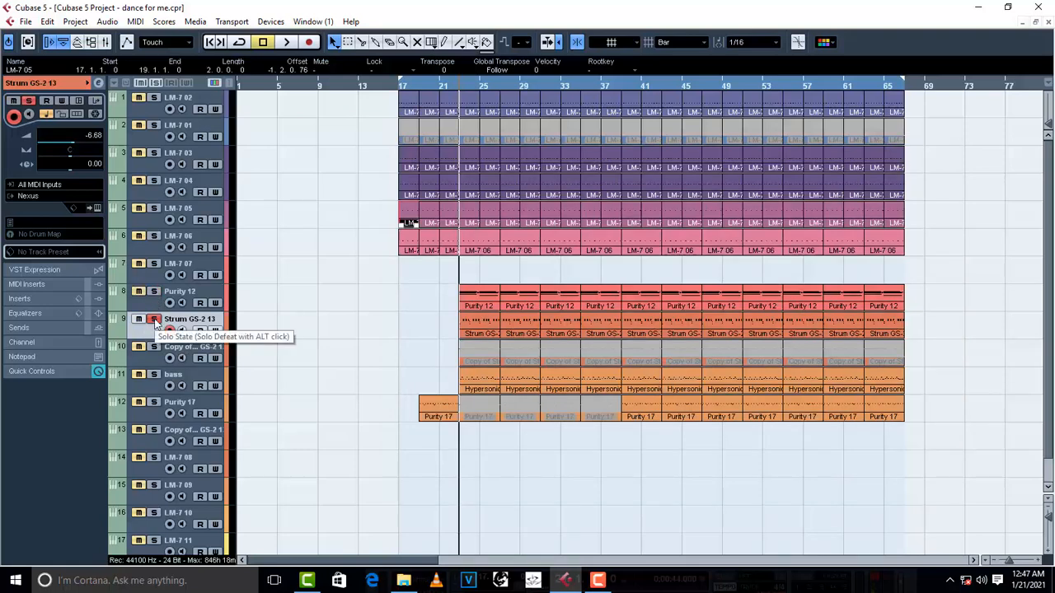
pyautogui.press('space')
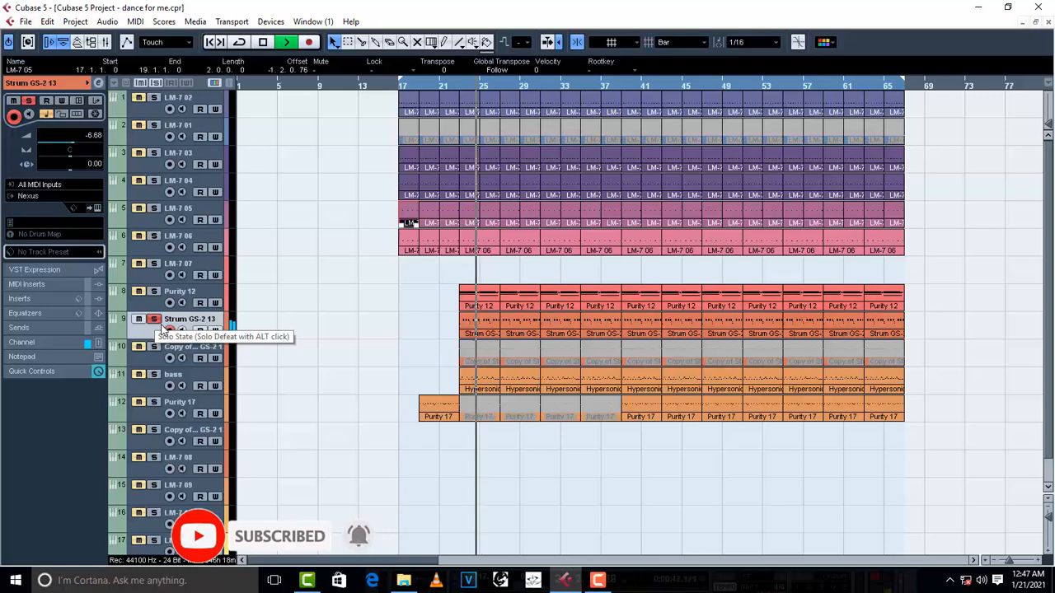
pyautogui.doubleClick(467, 330)
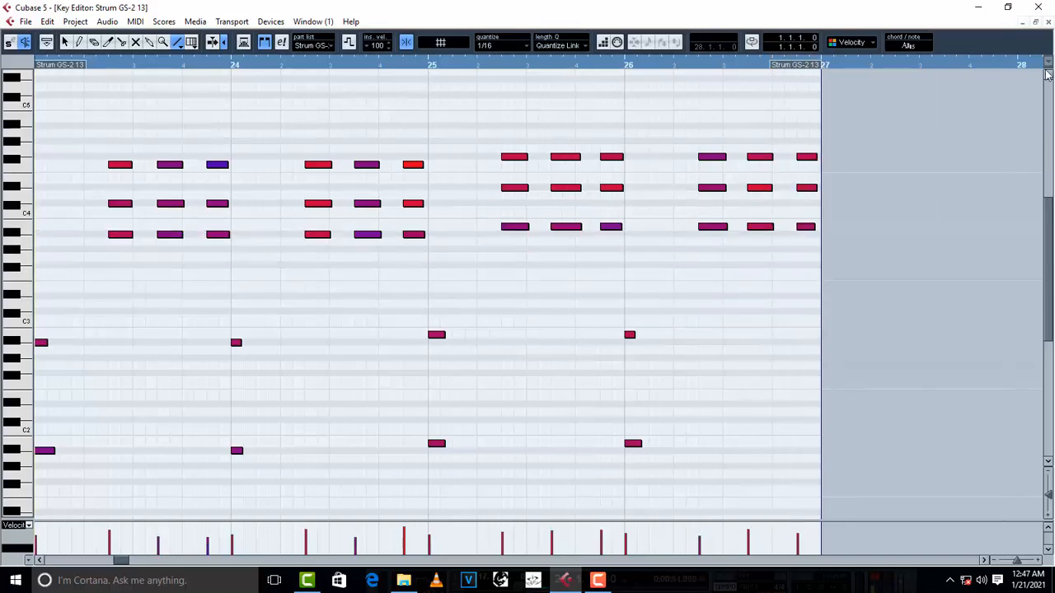
pyautogui.click(1047, 23)
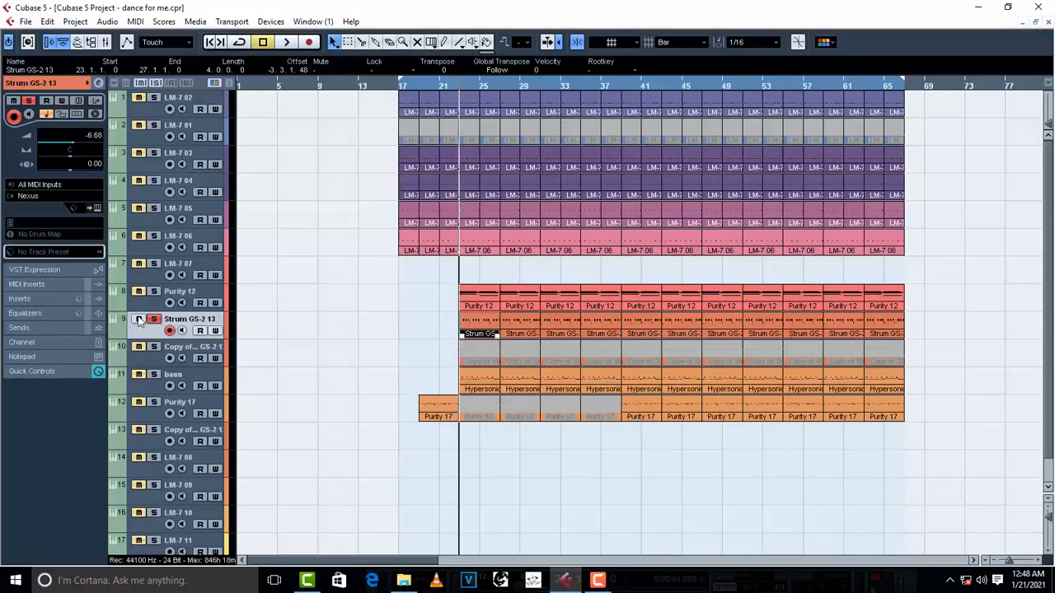
pyautogui.click(153, 320)
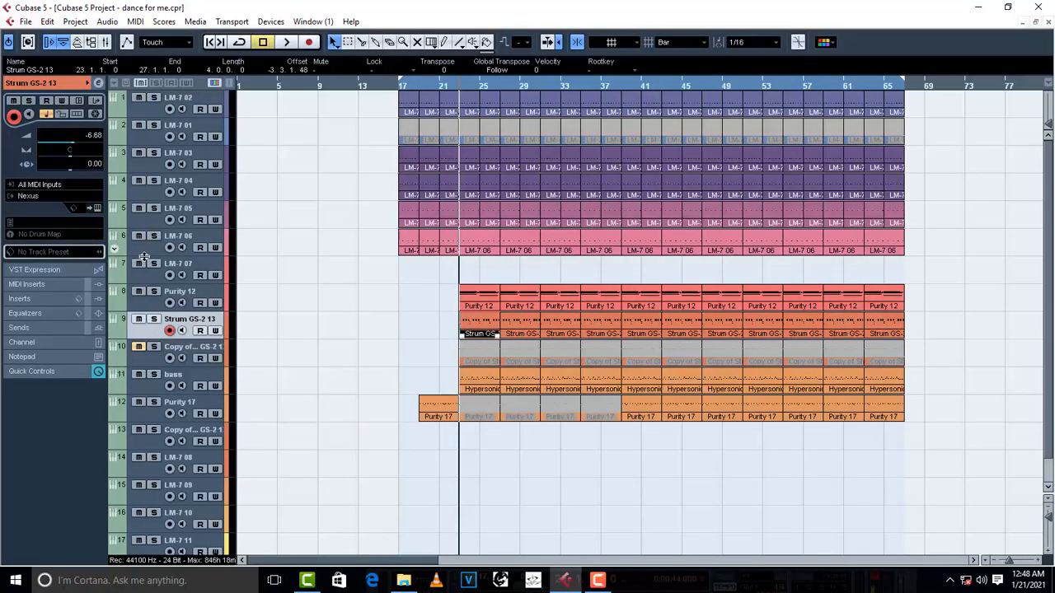
# Rename the Strum GS-2 13 track as nexus and check its instrument channel settings for inserts and EQ
pyautogui.doubleClick(186, 319)
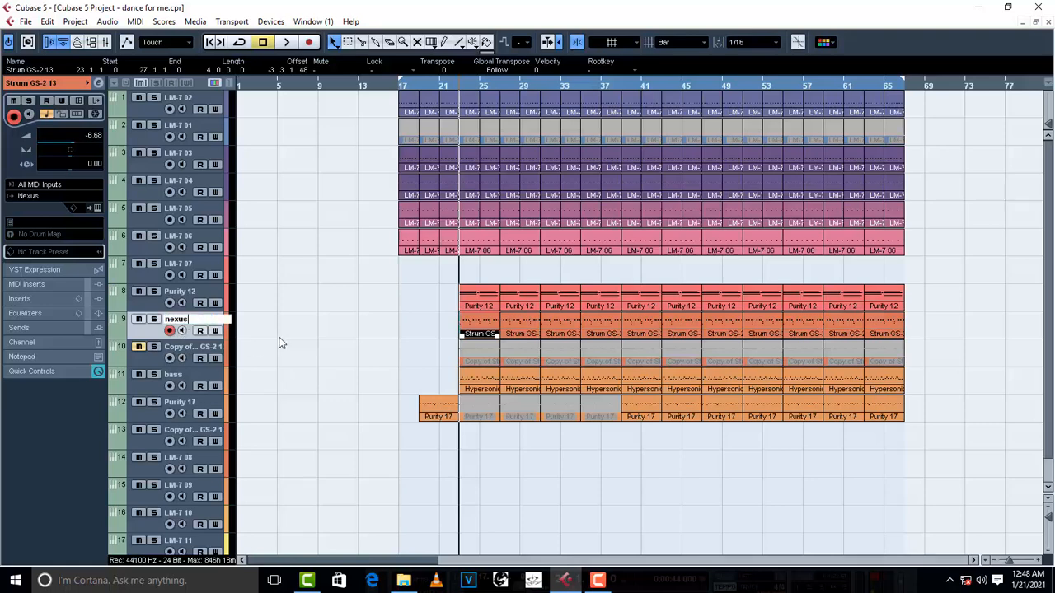
pyautogui.click(279, 343)
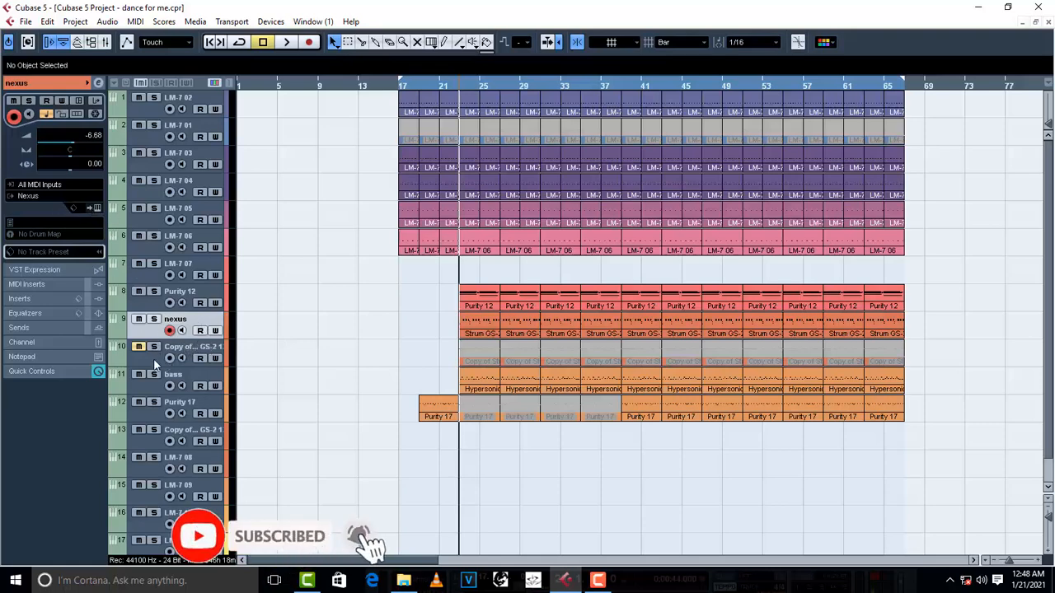
pyautogui.click(98, 83)
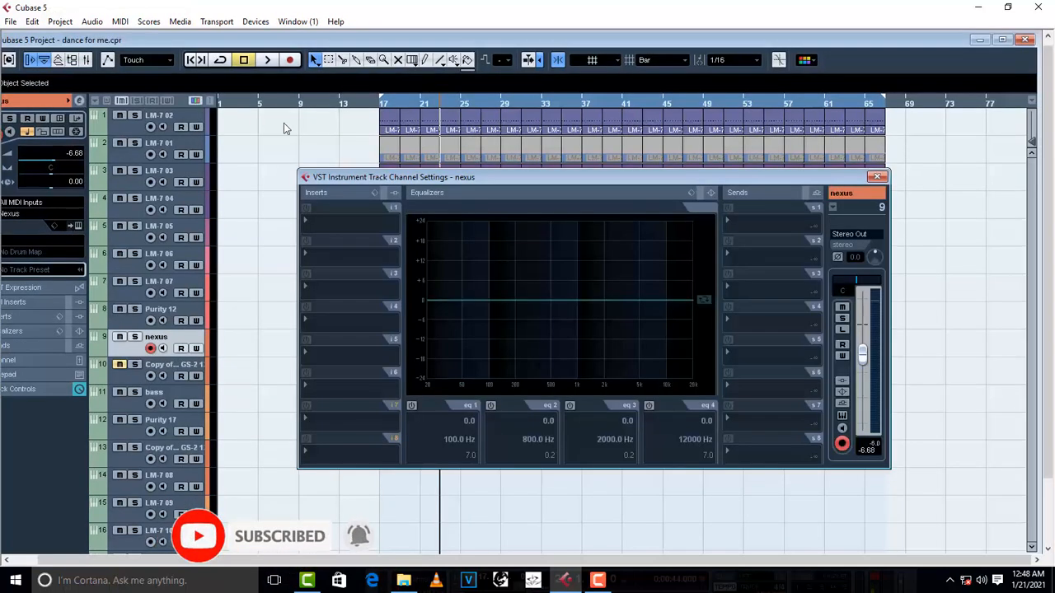
pyautogui.click(879, 178)
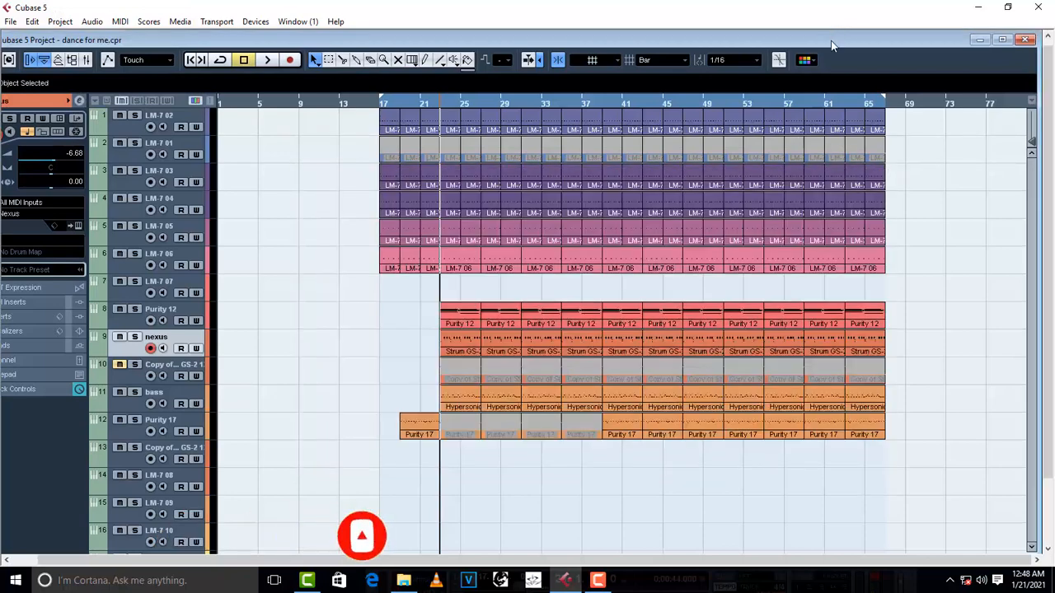
pyautogui.doubleClick(830, 40)
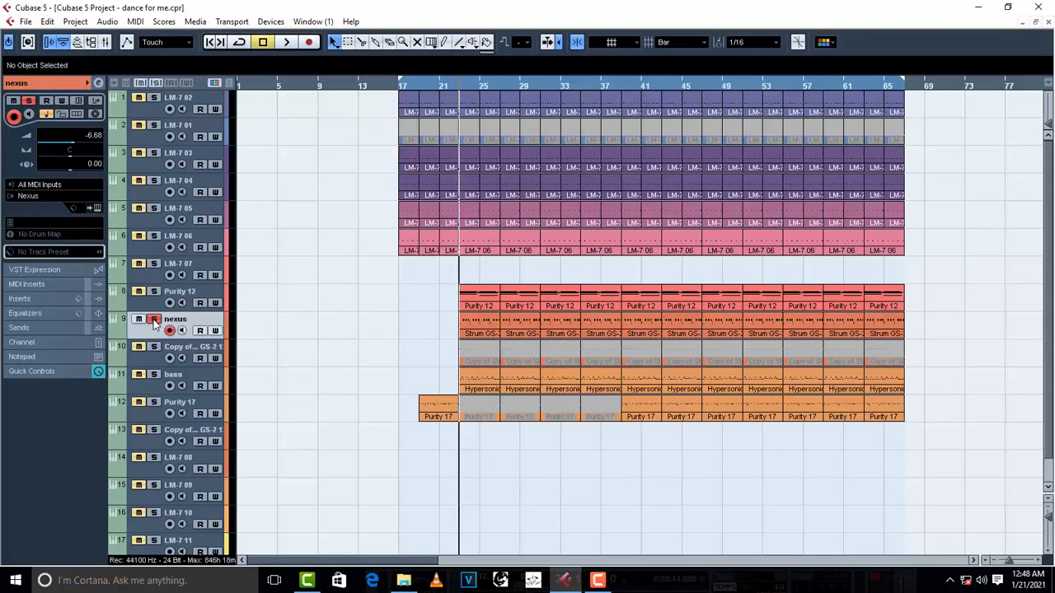
# Select the bass track and inspect the patch loaded in its Hypersonic instrument
pyautogui.click(177, 381)
pyautogui.click(97, 209)
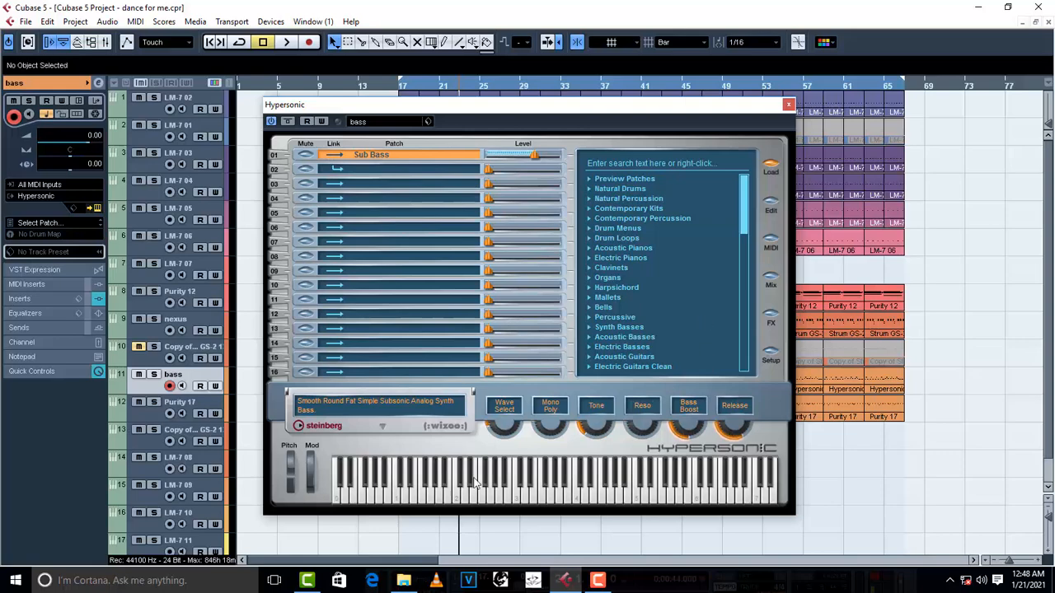
pyautogui.click(789, 106)
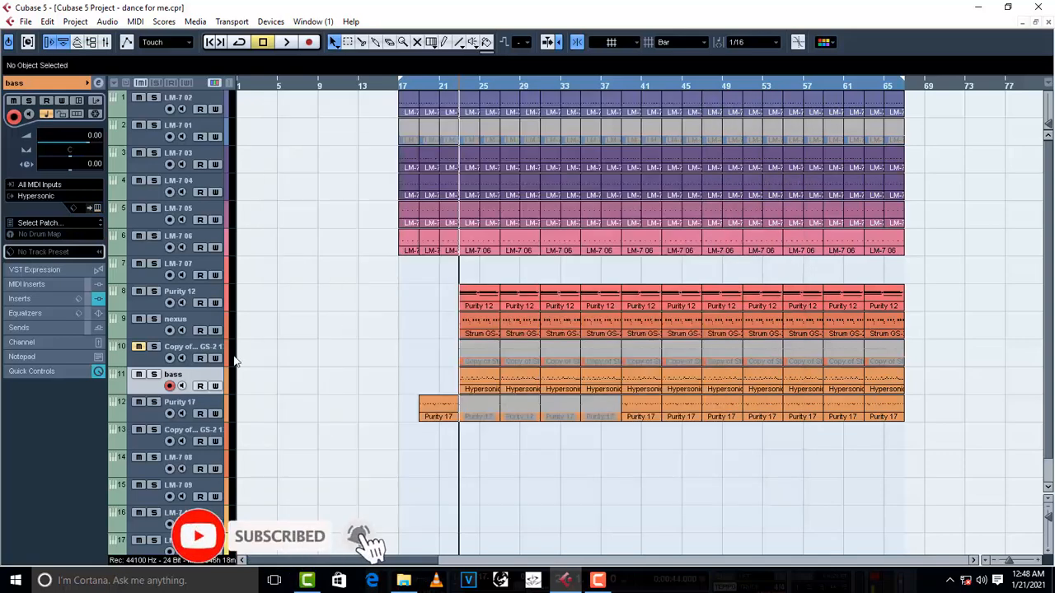
# Audition the bass track in solo, examine its first part's notes in the Key Editor and turn solo off
pyautogui.click(155, 375)
pyautogui.press('space')
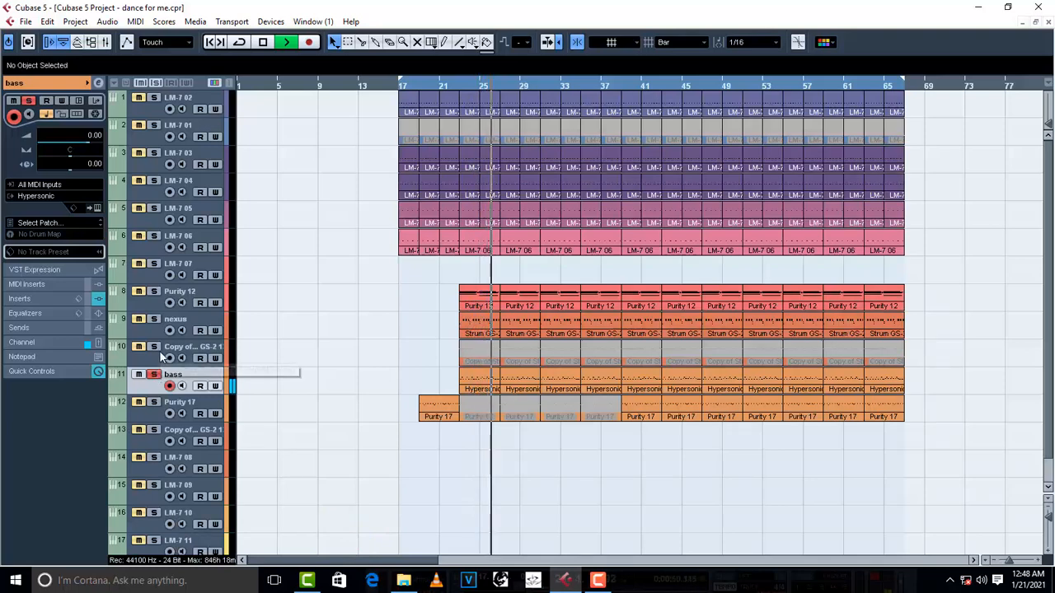
pyautogui.press('space')
pyautogui.doubleClick(486, 383)
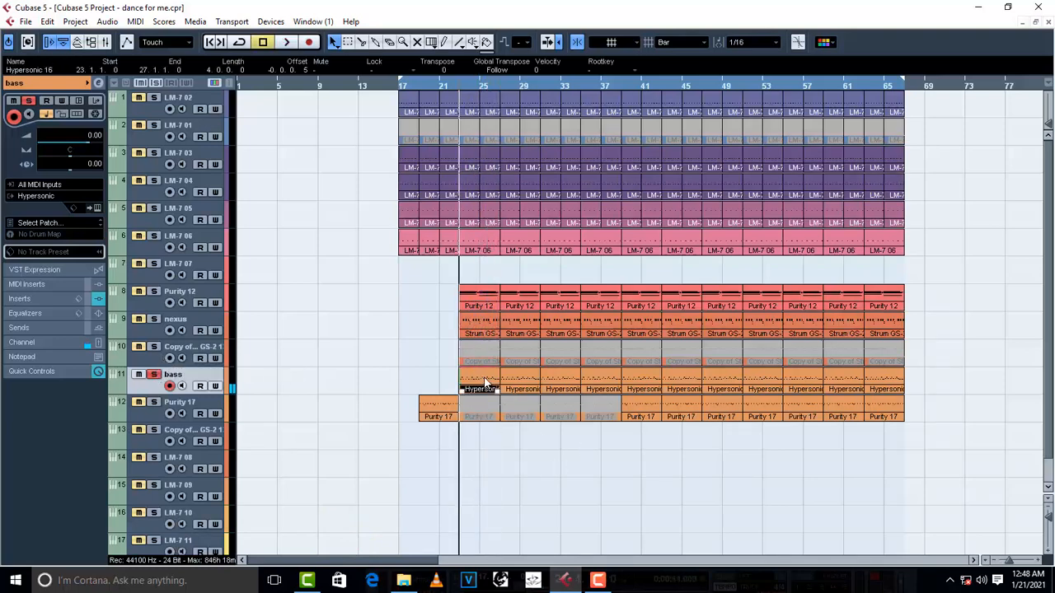
pyautogui.scroll(-5, 283, 404)
pyautogui.scroll(3, 283, 404)
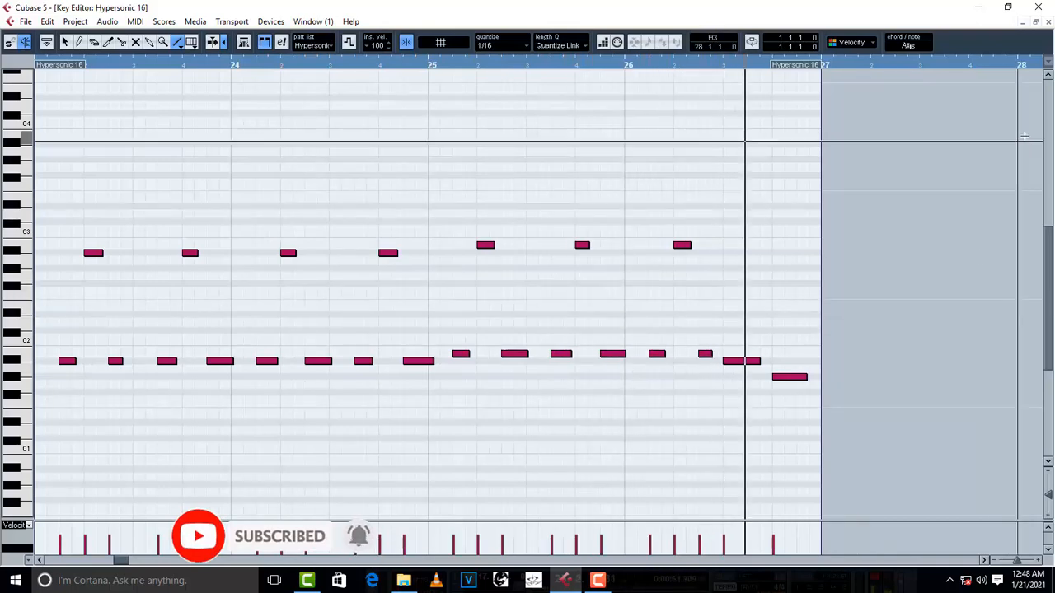
pyautogui.press('space')
pyautogui.click(1048, 22)
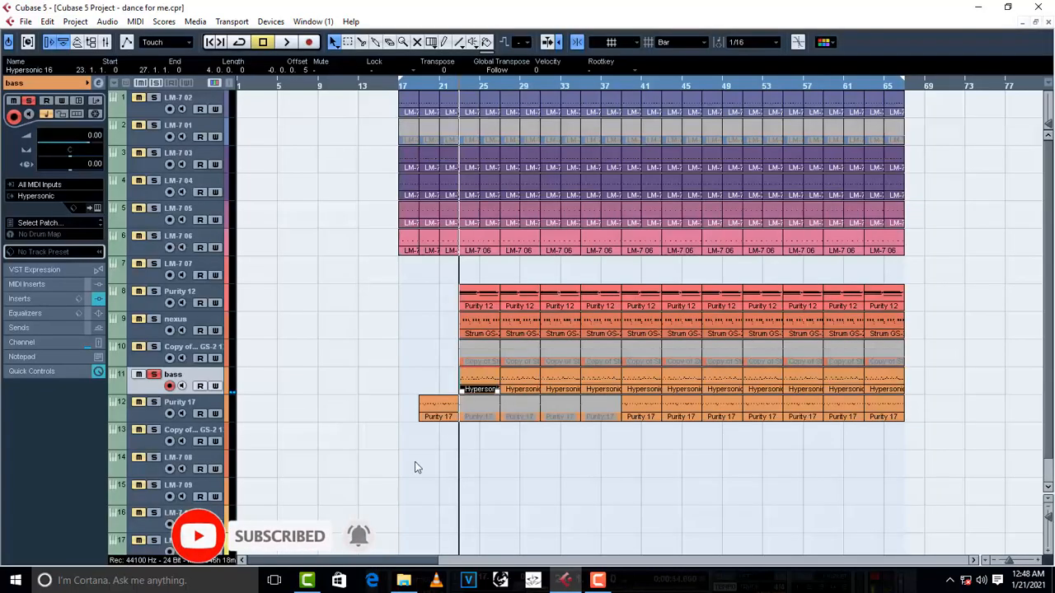
pyautogui.click(153, 374)
# Inspect Purity 17's Nexus instrument and audition the track in solo from bar 19, returning to bar 17 with solo off
pyautogui.click(157, 419)
pyautogui.click(154, 402)
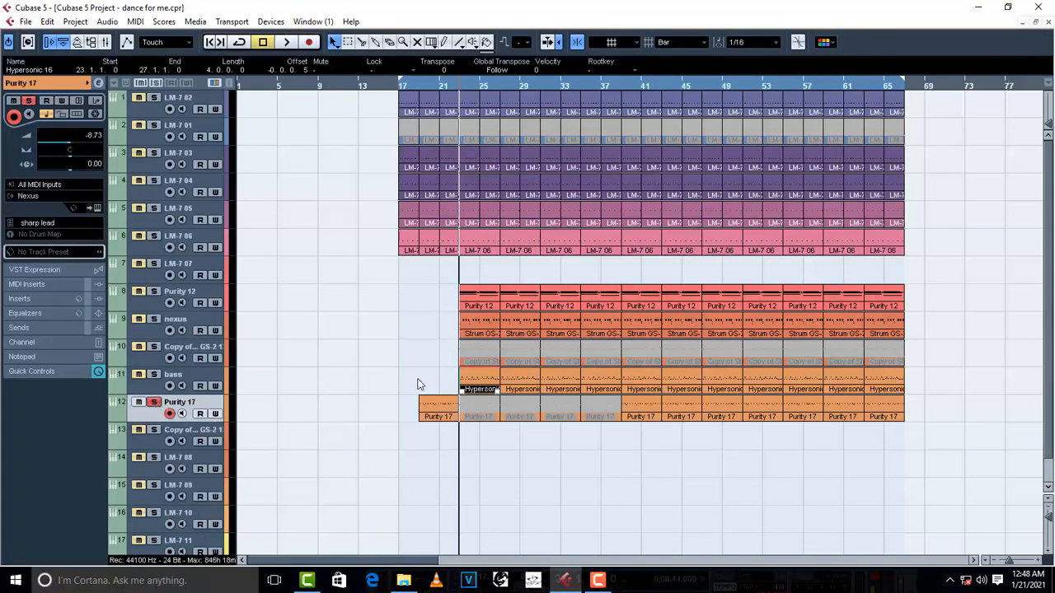
pyautogui.click(418, 86)
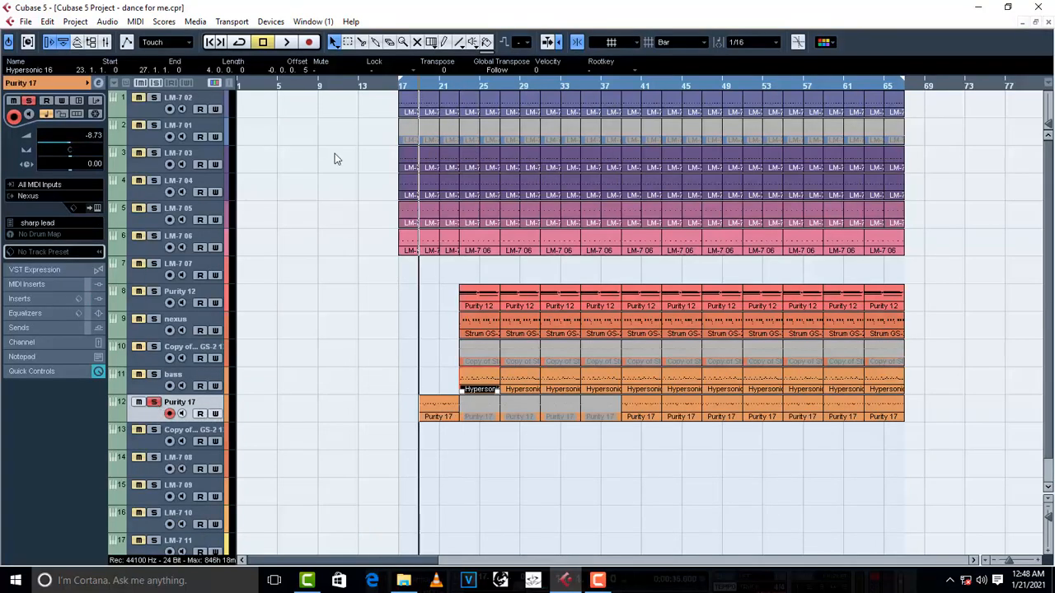
pyautogui.click(96, 208)
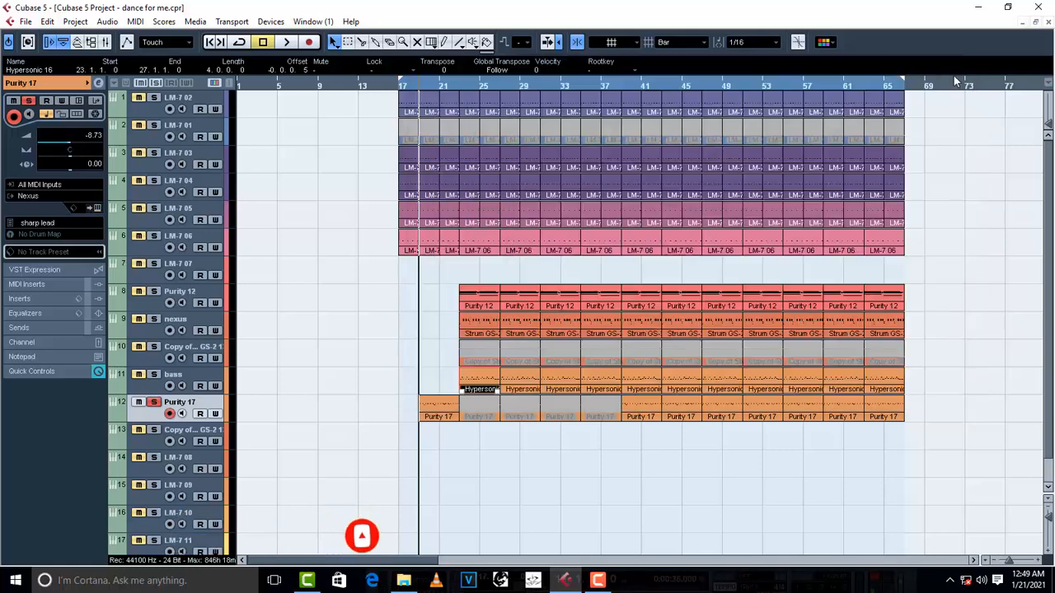
pyautogui.click(960, 67)
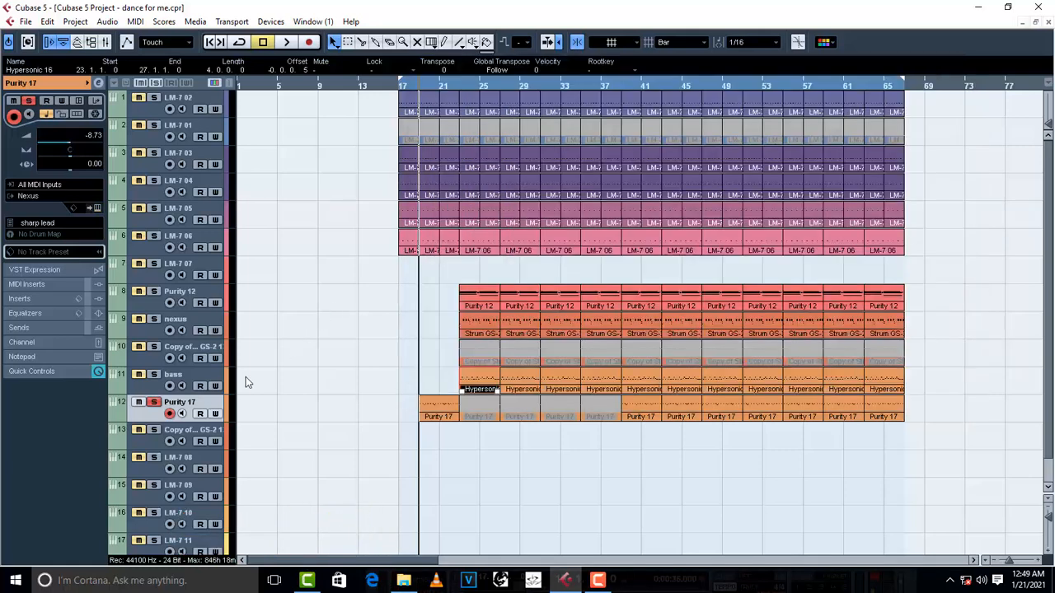
pyautogui.press('space')
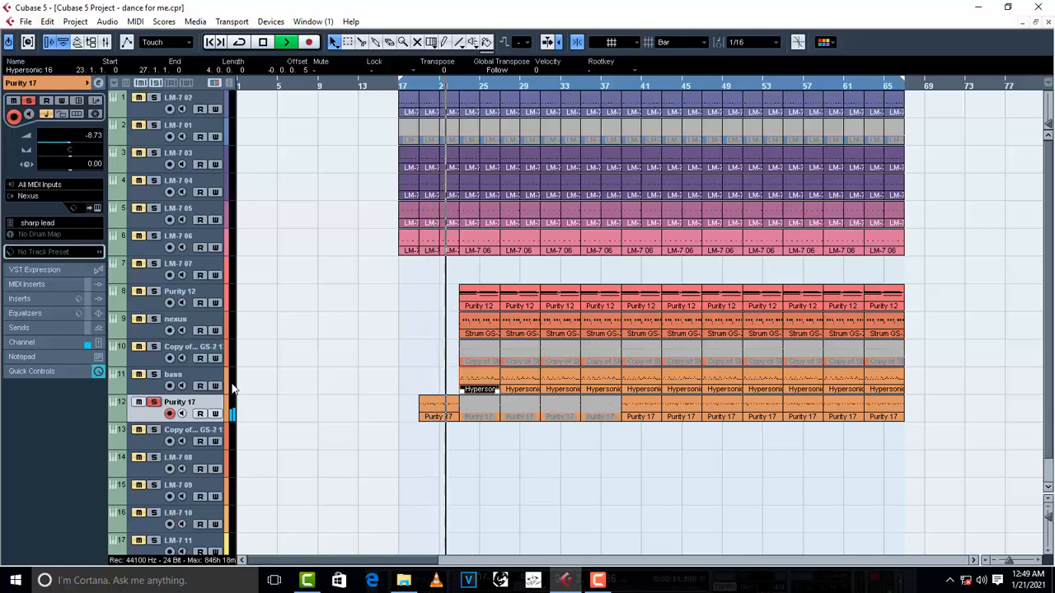
pyautogui.press('space')
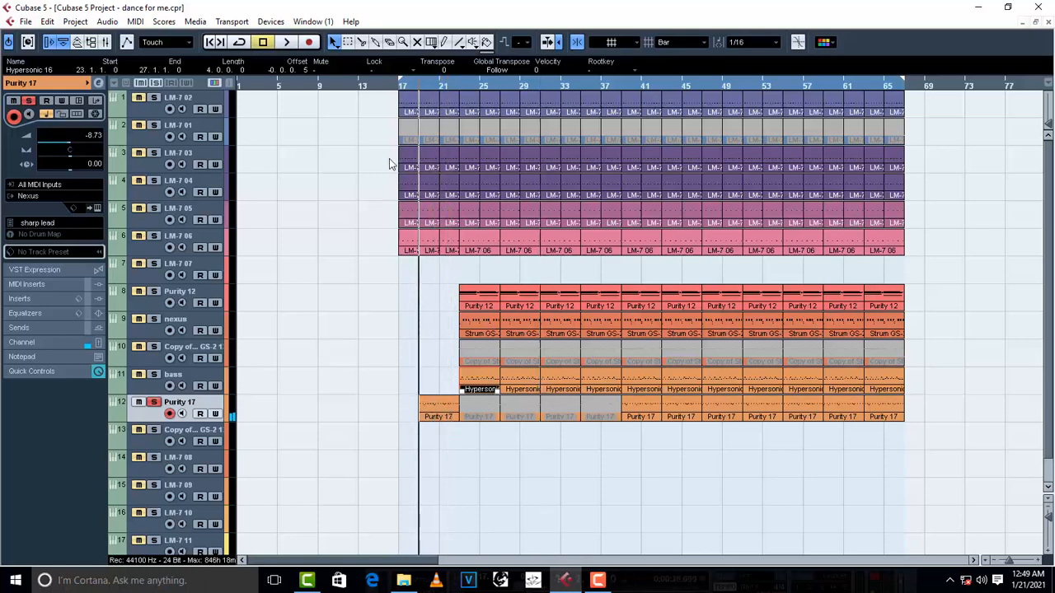
pyautogui.click(400, 87)
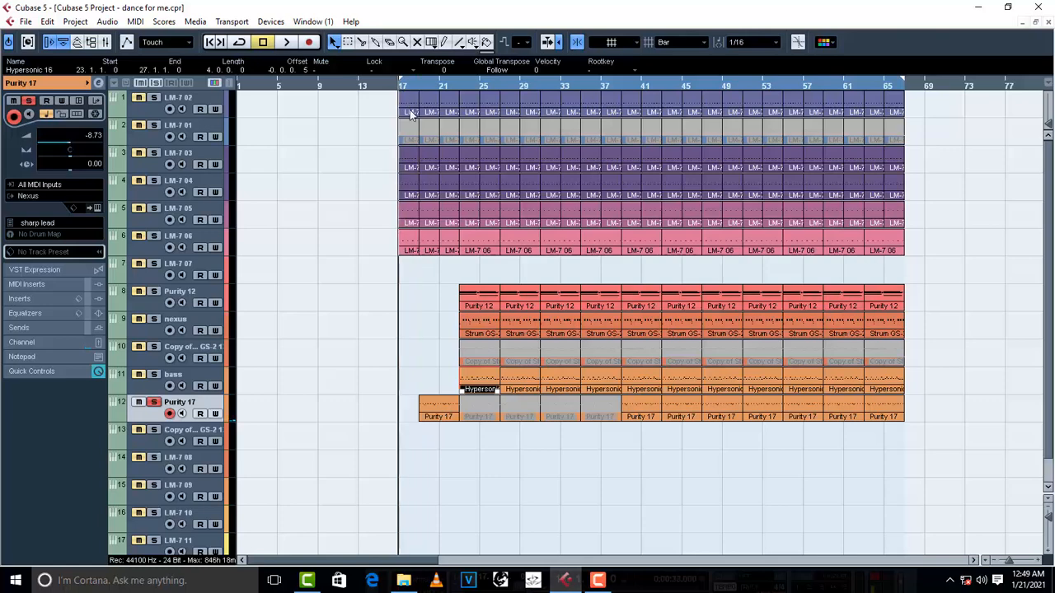
pyautogui.click(153, 403)
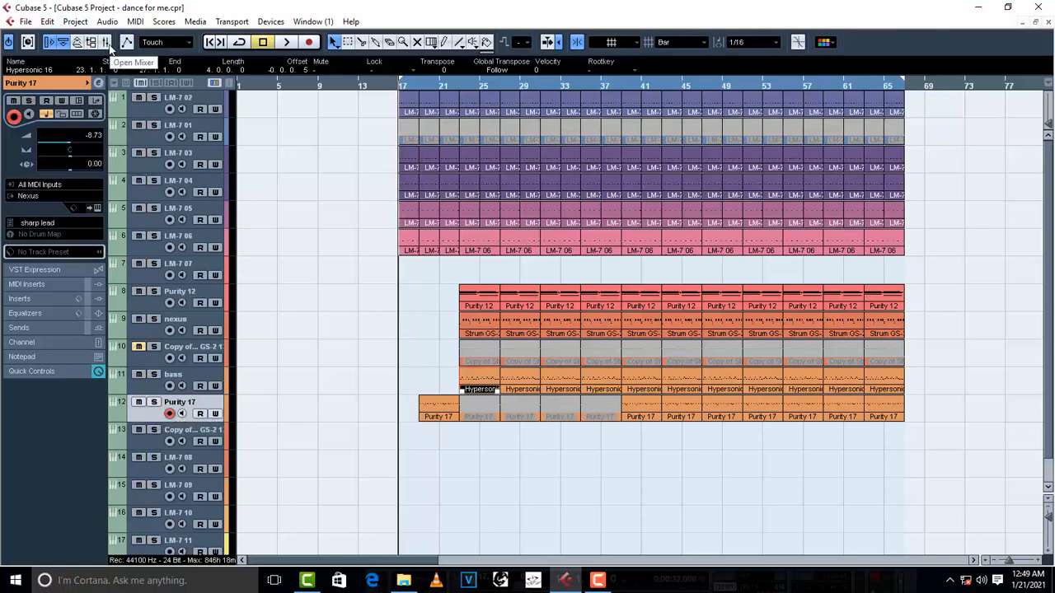
# Open the mixer and inspect the Stereo Out channel's inserts, viewing the IMPusher Stereo plug-in's settings
pyautogui.click(110, 47)
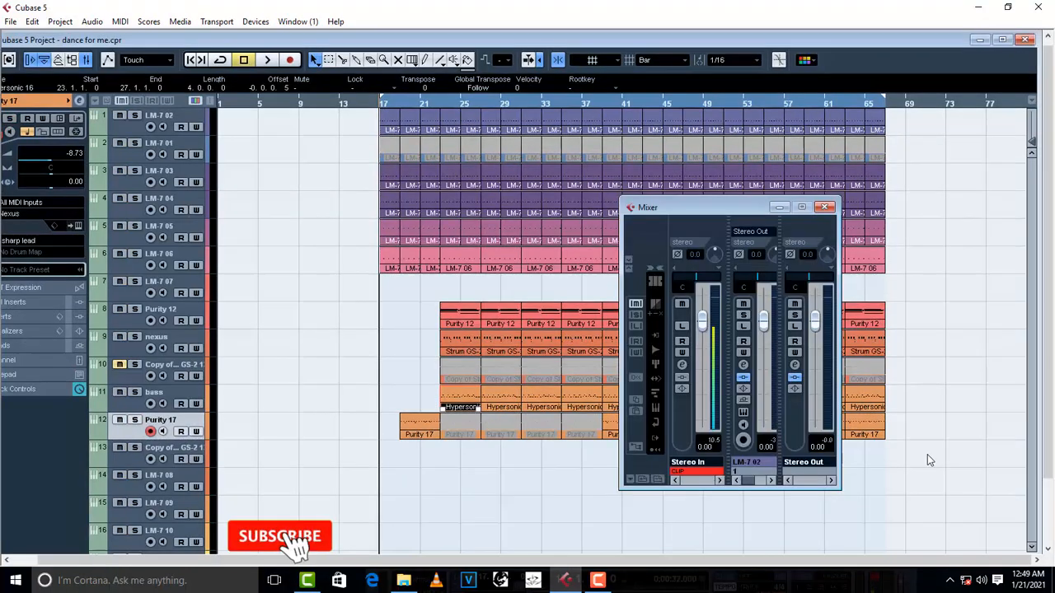
pyautogui.click(795, 366)
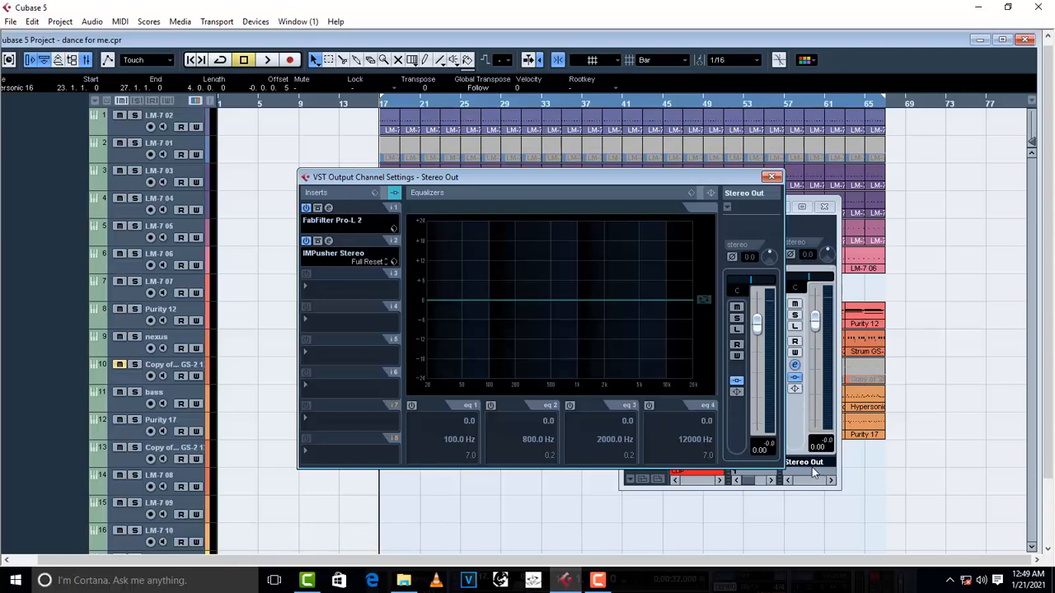
pyautogui.click(330, 241)
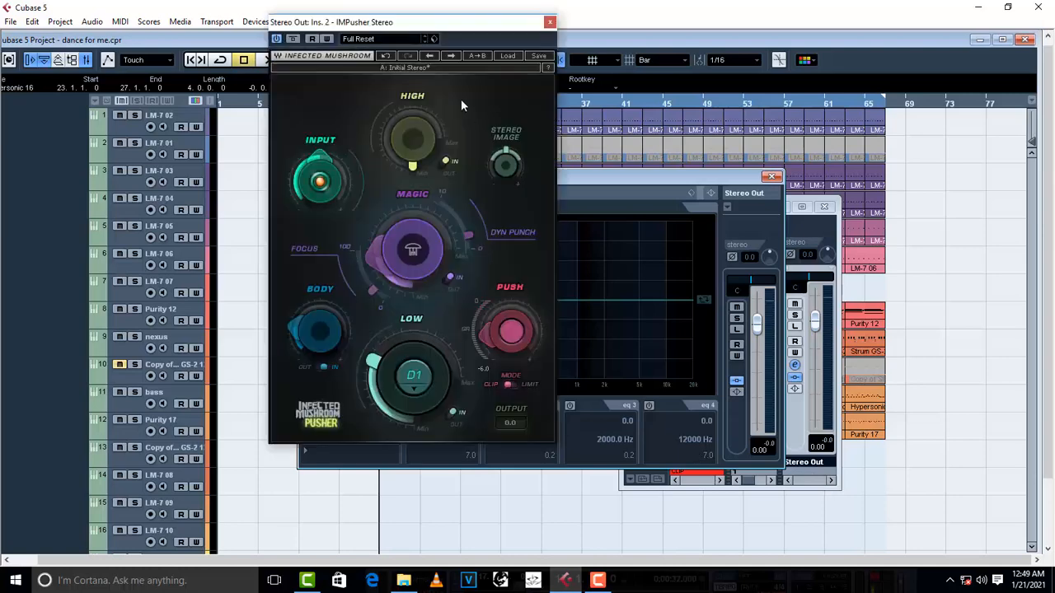
pyautogui.click(551, 23)
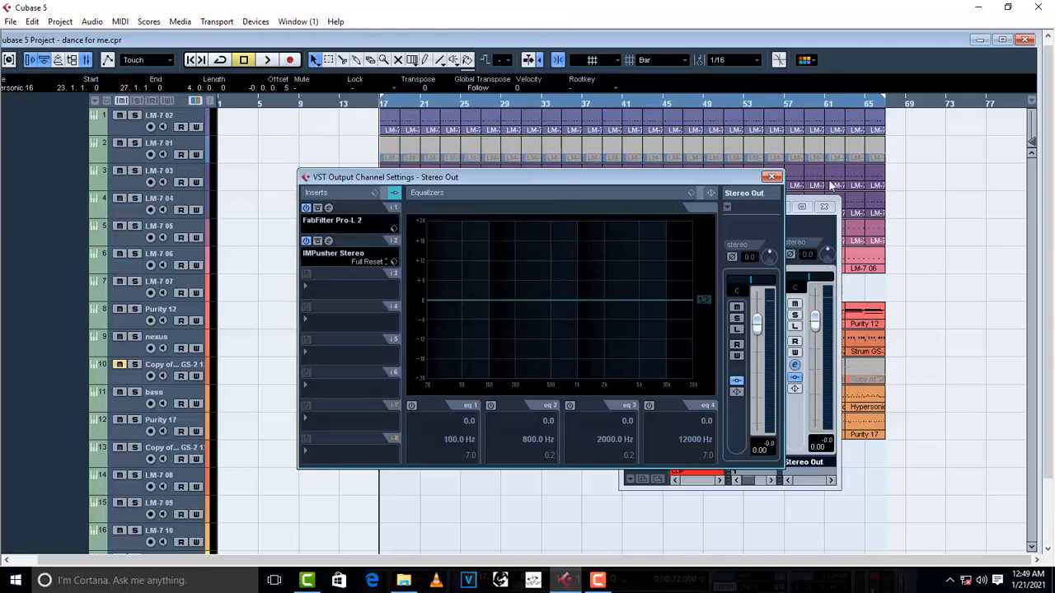
pyautogui.click(330, 240)
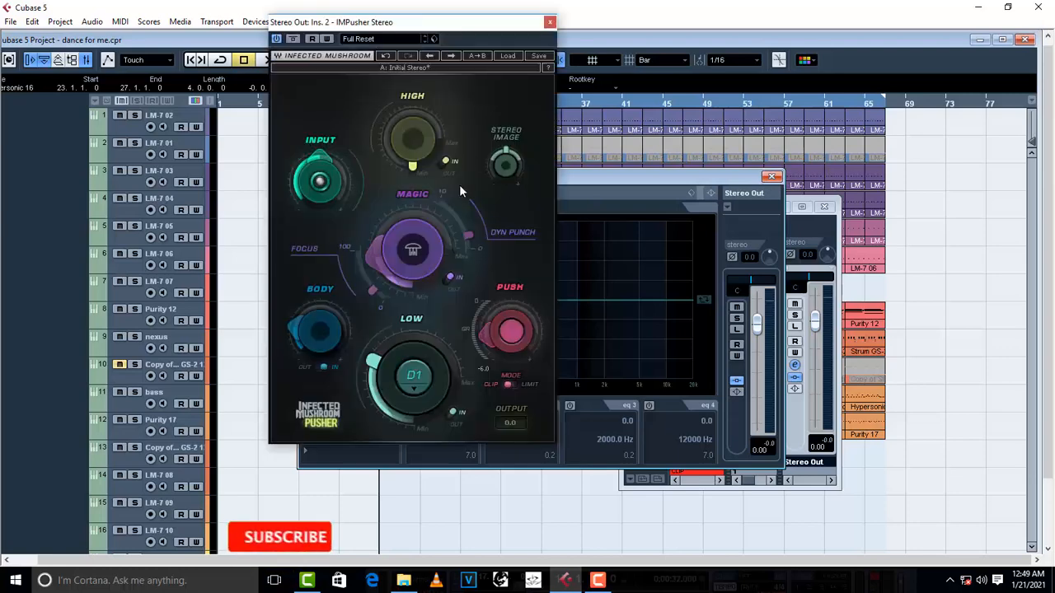
pyautogui.click(550, 23)
# Close the Stereo Out channel settings and the mixer, and maximize the project window
pyautogui.click(770, 176)
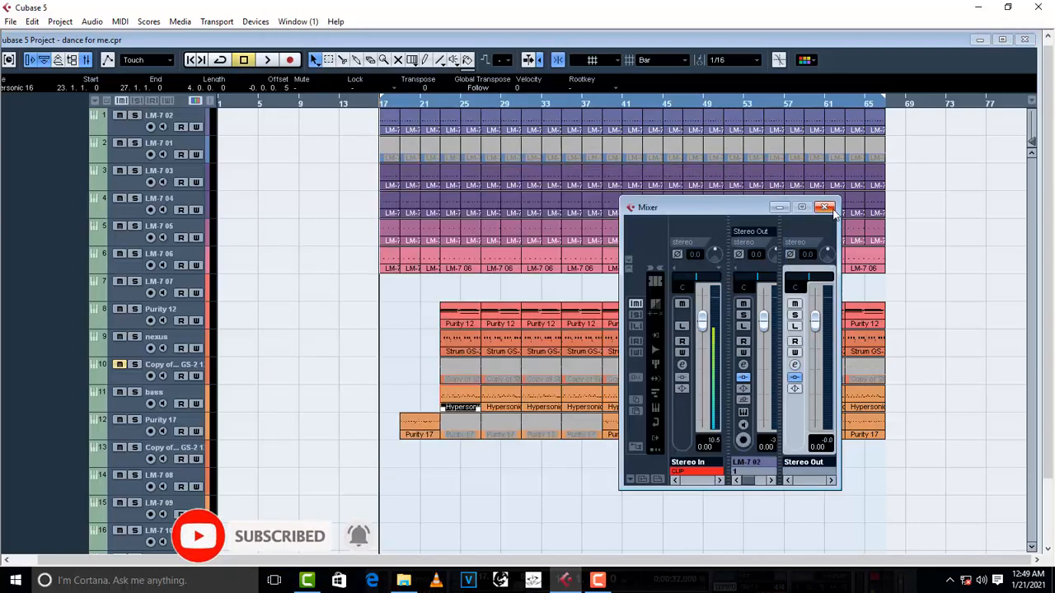
pyautogui.click(824, 207)
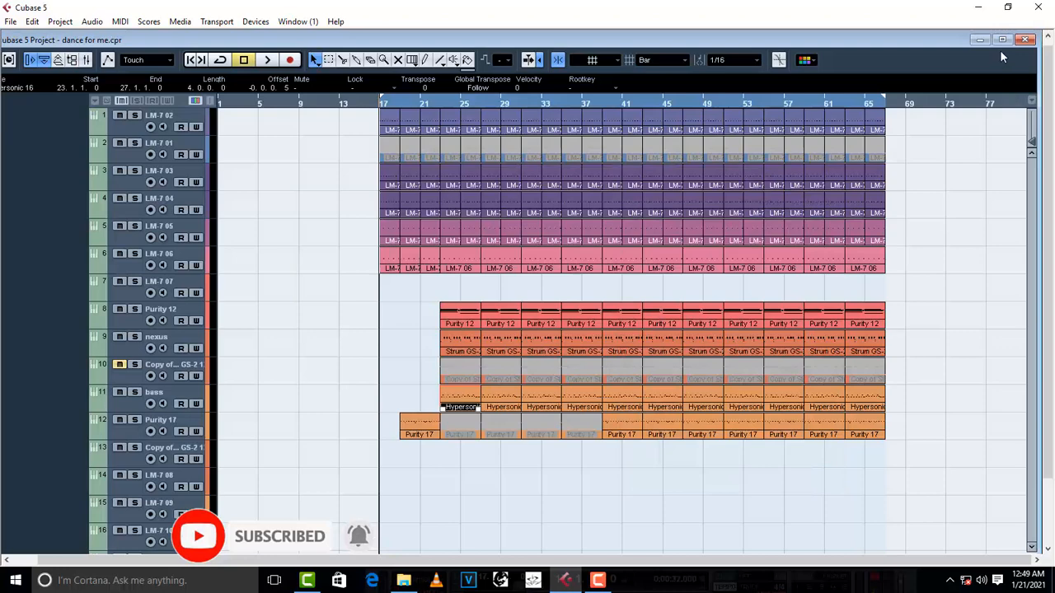
pyautogui.click(1002, 39)
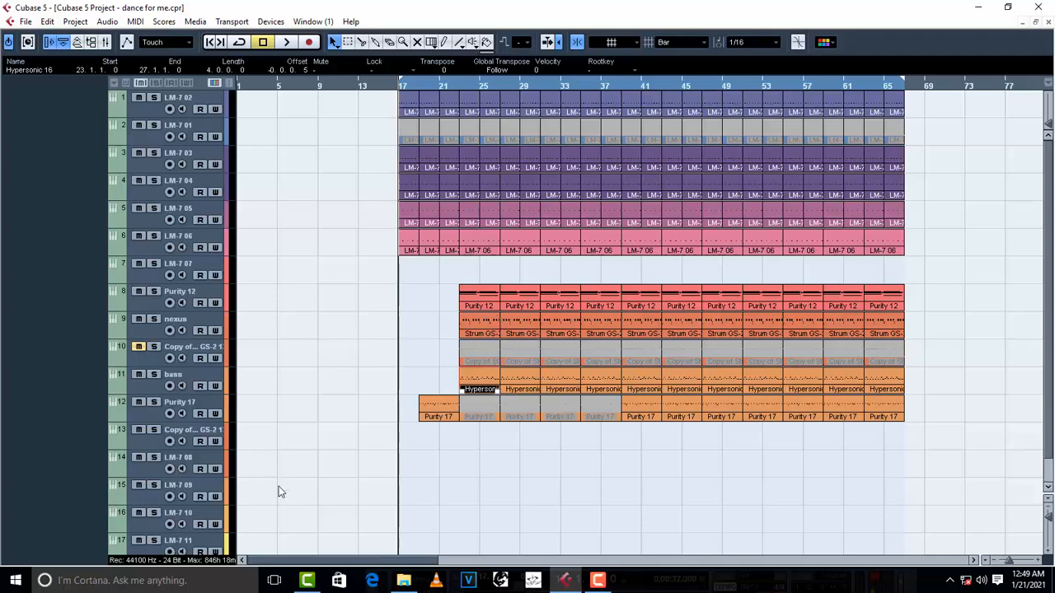
# Select the LM-7 08 track, deselect all parts and play the full arrangement from bar 17 before stopping playback
pyautogui.click(195, 464)
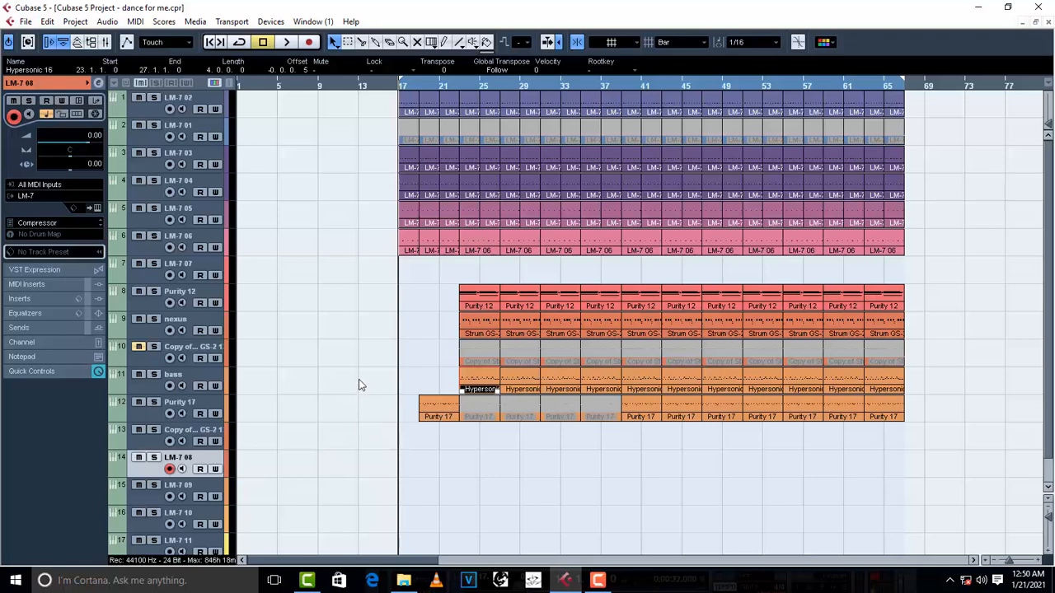
pyautogui.scroll(-1, 358, 384)
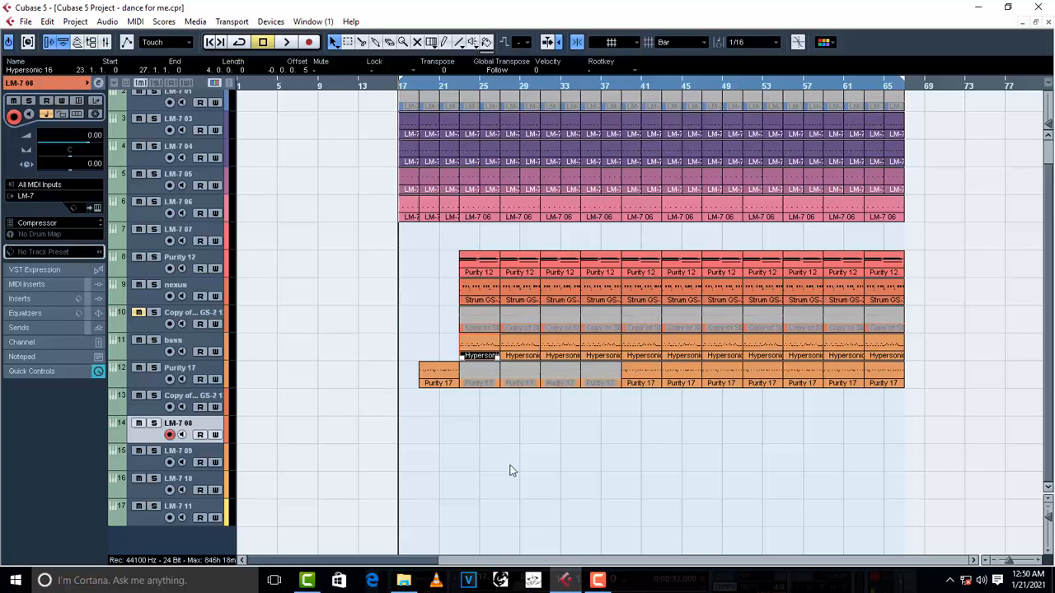
pyautogui.click(462, 450)
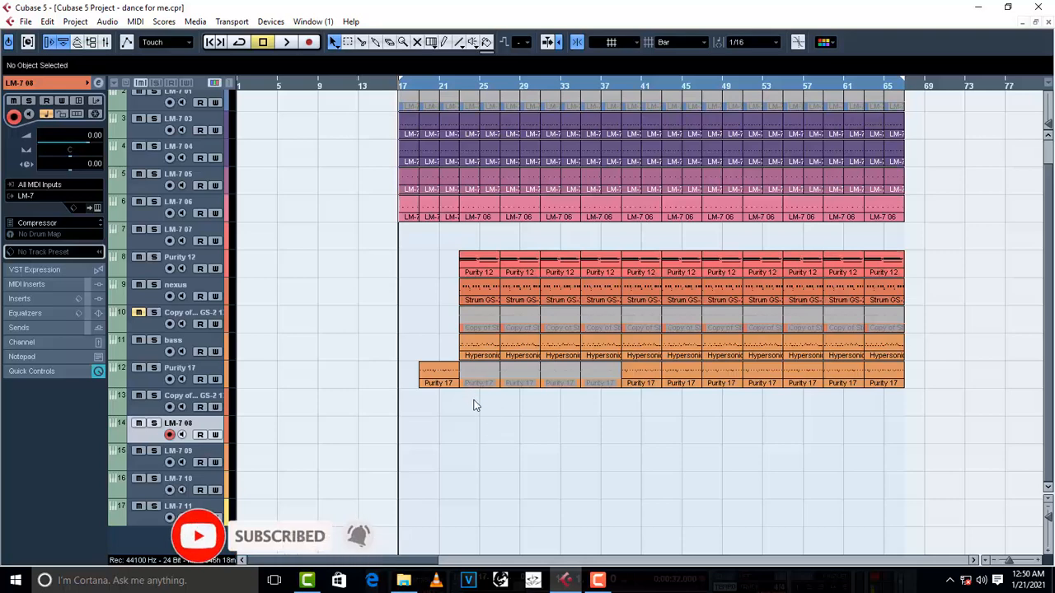
pyautogui.press('space')
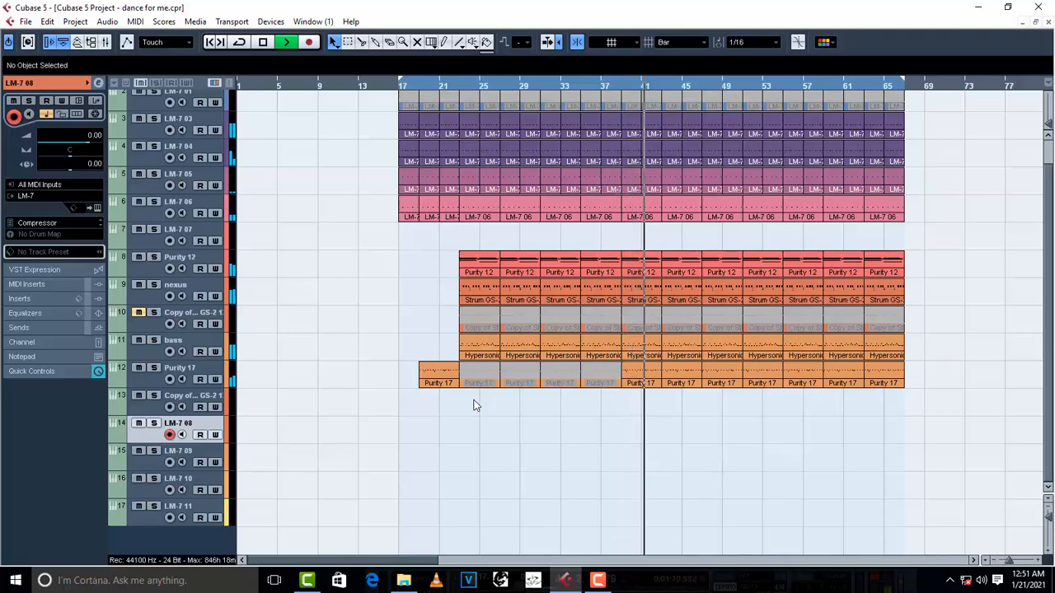
pyautogui.press('space')
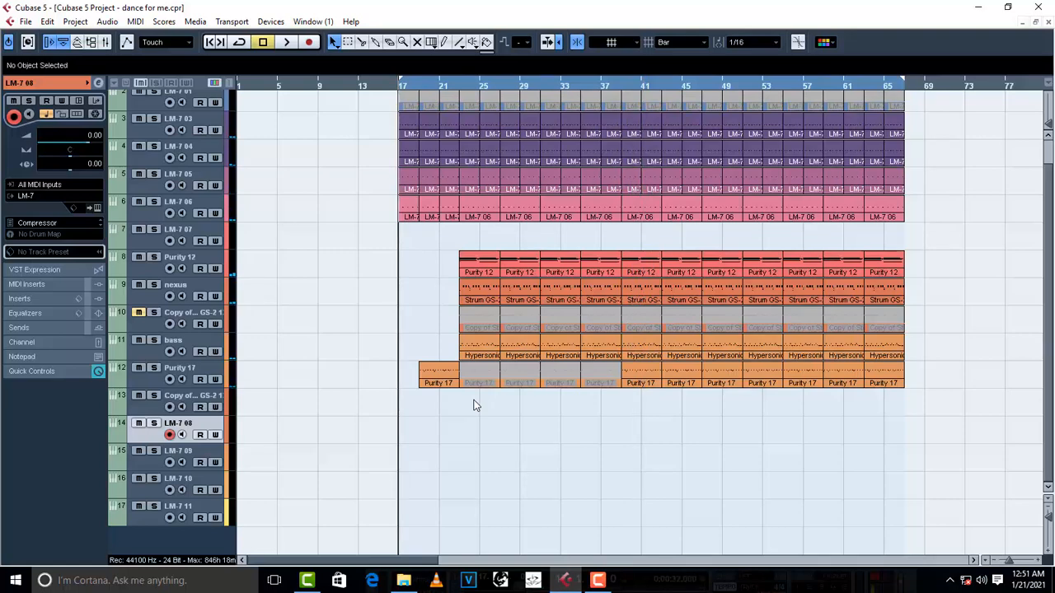